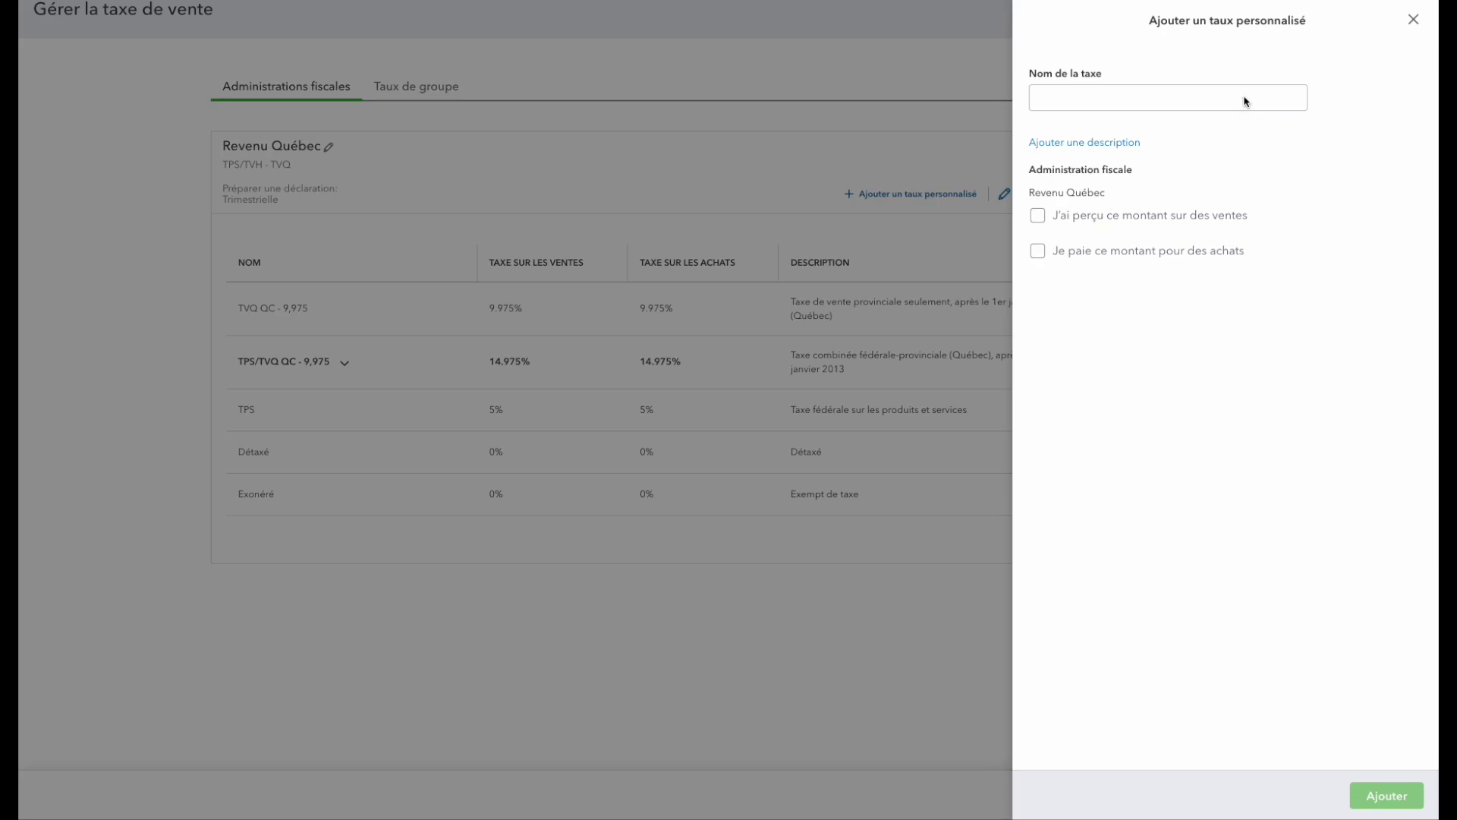
Step: Add the custom Revenu Québec rate "Hébergement TPS", collected on sales at 5.175% and reported on the "TPS/TVH perçue ou percevable" line
{"action": "left_click", "coordinate": [1246, 101]}
{"action": "type", "text": "Hébergement TPS"}
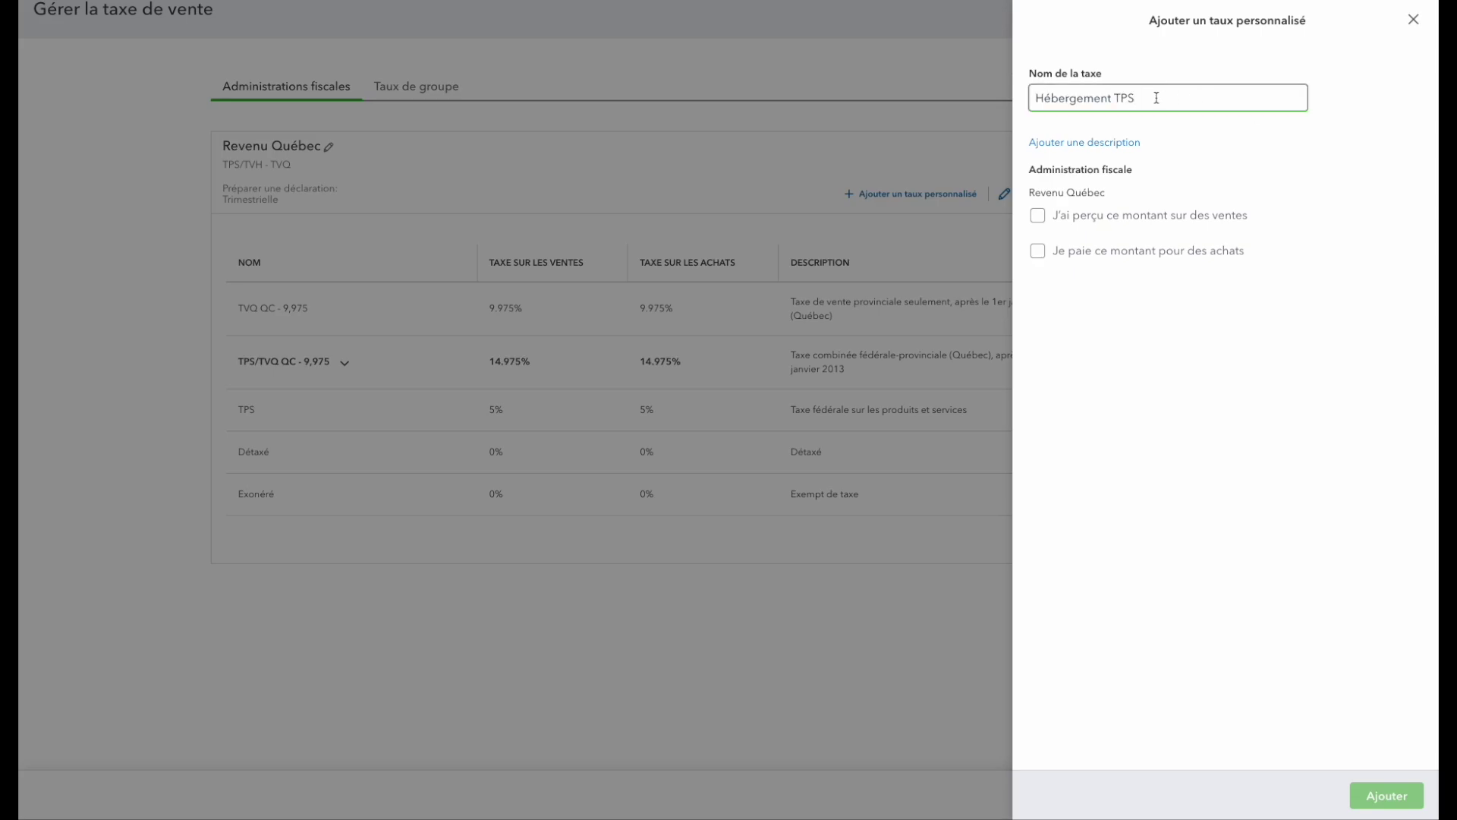
{"action": "left_click", "coordinate": [1039, 216]}
{"action": "left_click", "coordinate": [1038, 216]}
{"action": "left_click", "coordinate": [1078, 271]}
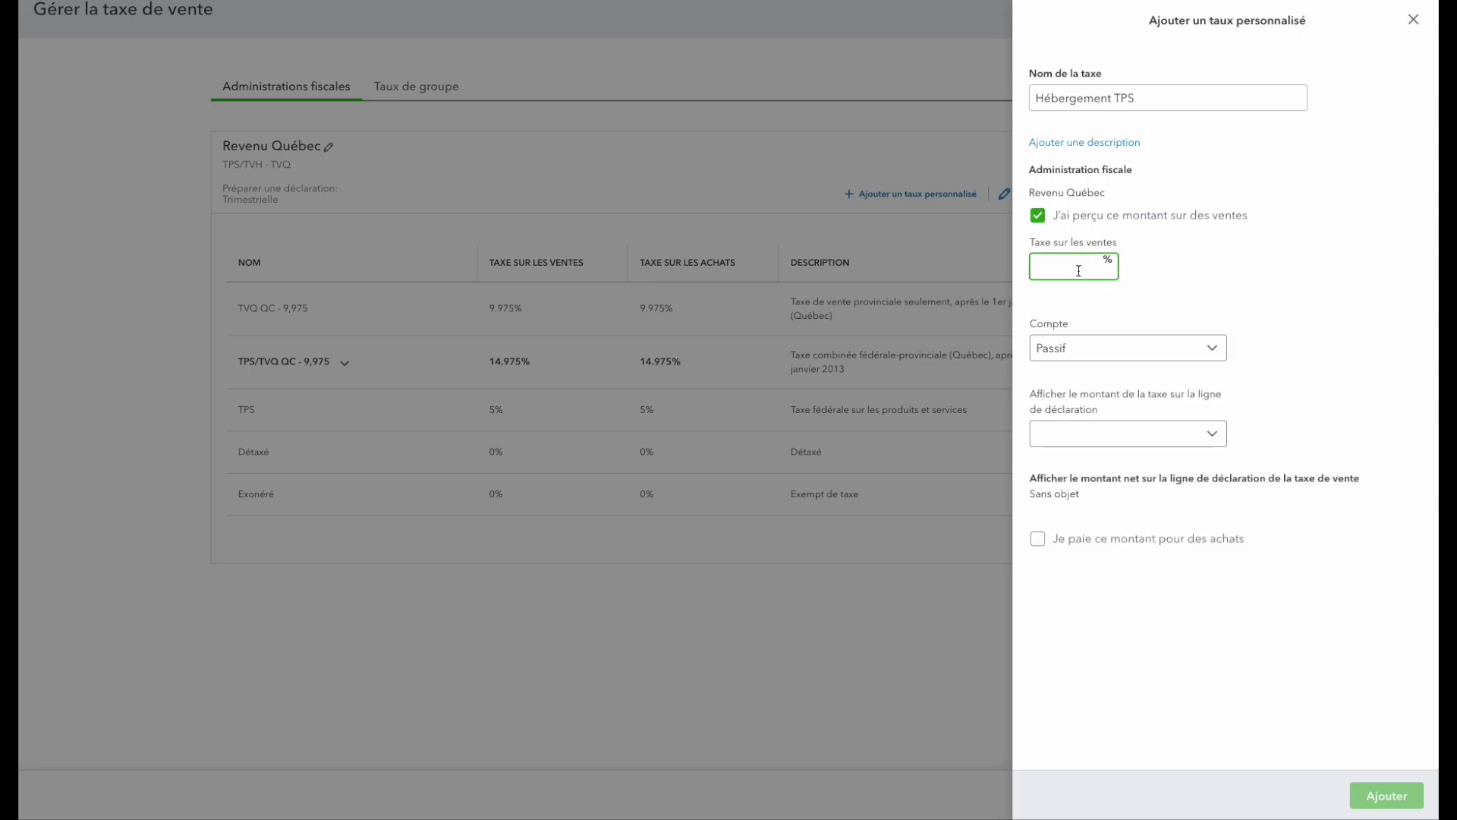
{"action": "type", "text": "5.175"}
{"action": "left_click", "coordinate": [1108, 438]}
{"action": "left_click", "coordinate": [1113, 469]}
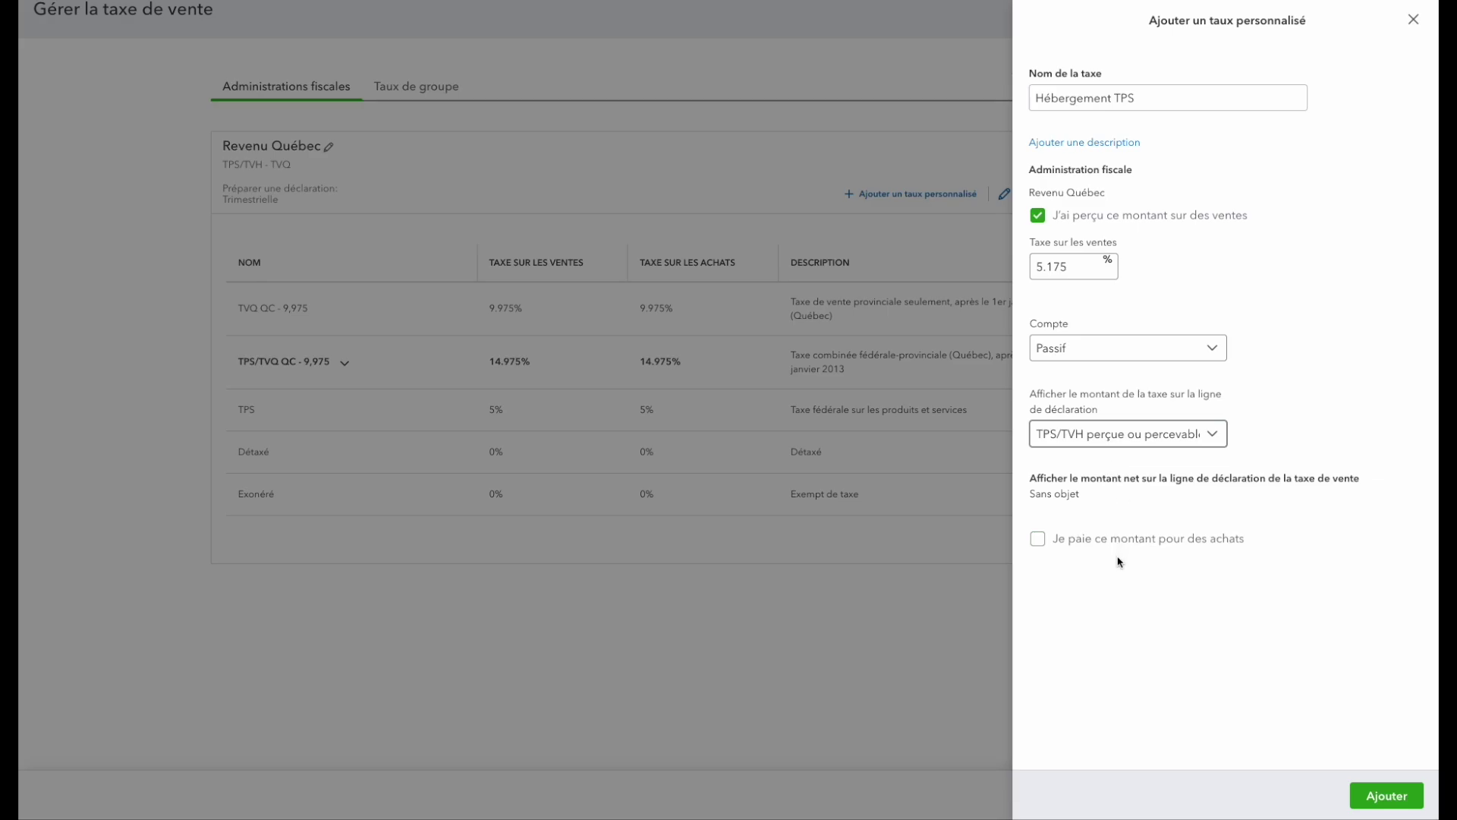
{"action": "left_click", "coordinate": [1386, 795]}
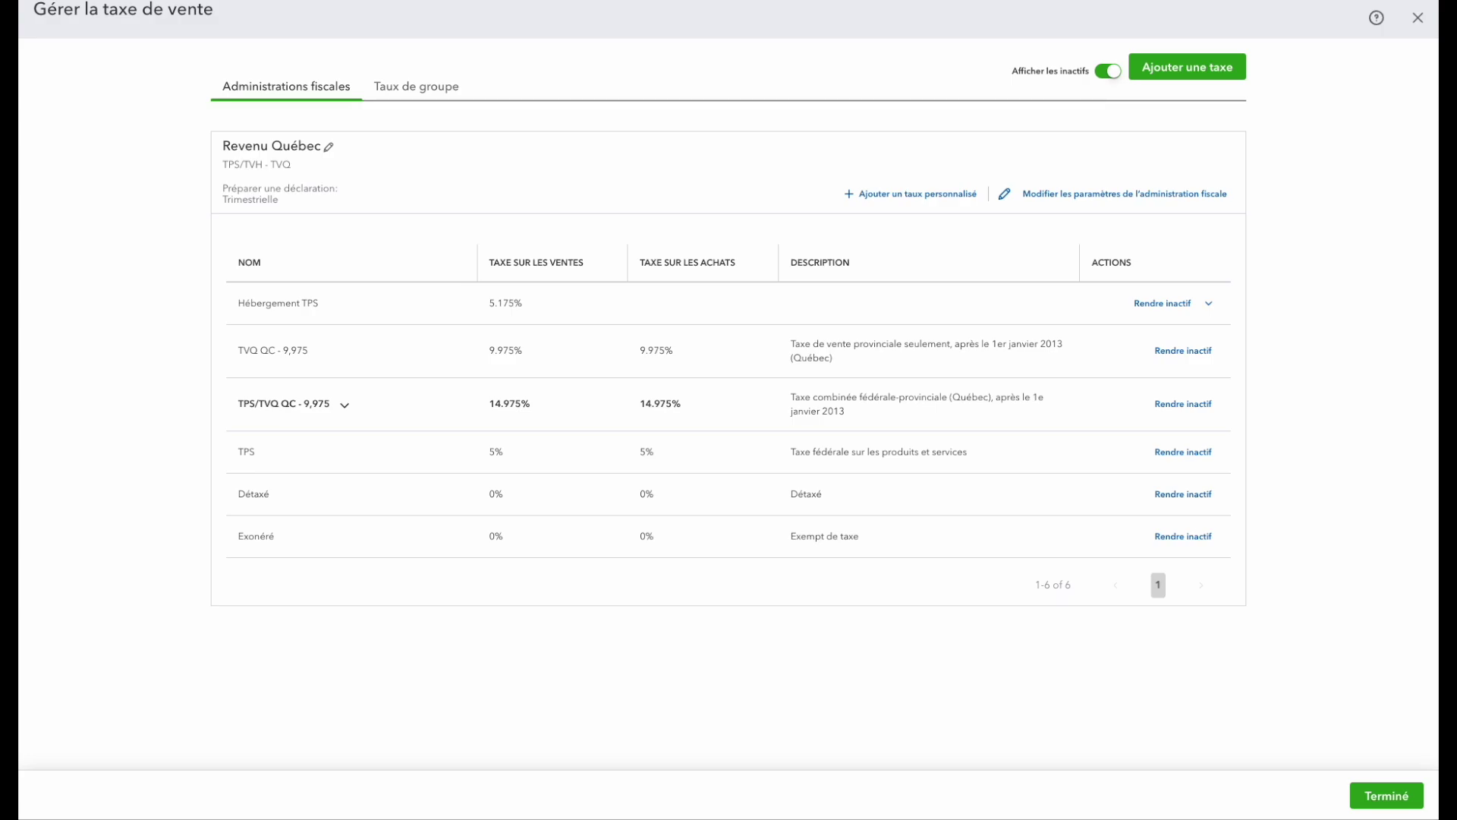
Step: Add another custom Revenu Québec rate, "Hébergement TVQ", collected on sales at 10.324125% and reported on the "TVQ perçue ou percevable" line
{"action": "left_click", "coordinate": [941, 199]}
{"action": "left_click", "coordinate": [1061, 102]}
{"action": "type", "text": "Hébergement TVQ"}
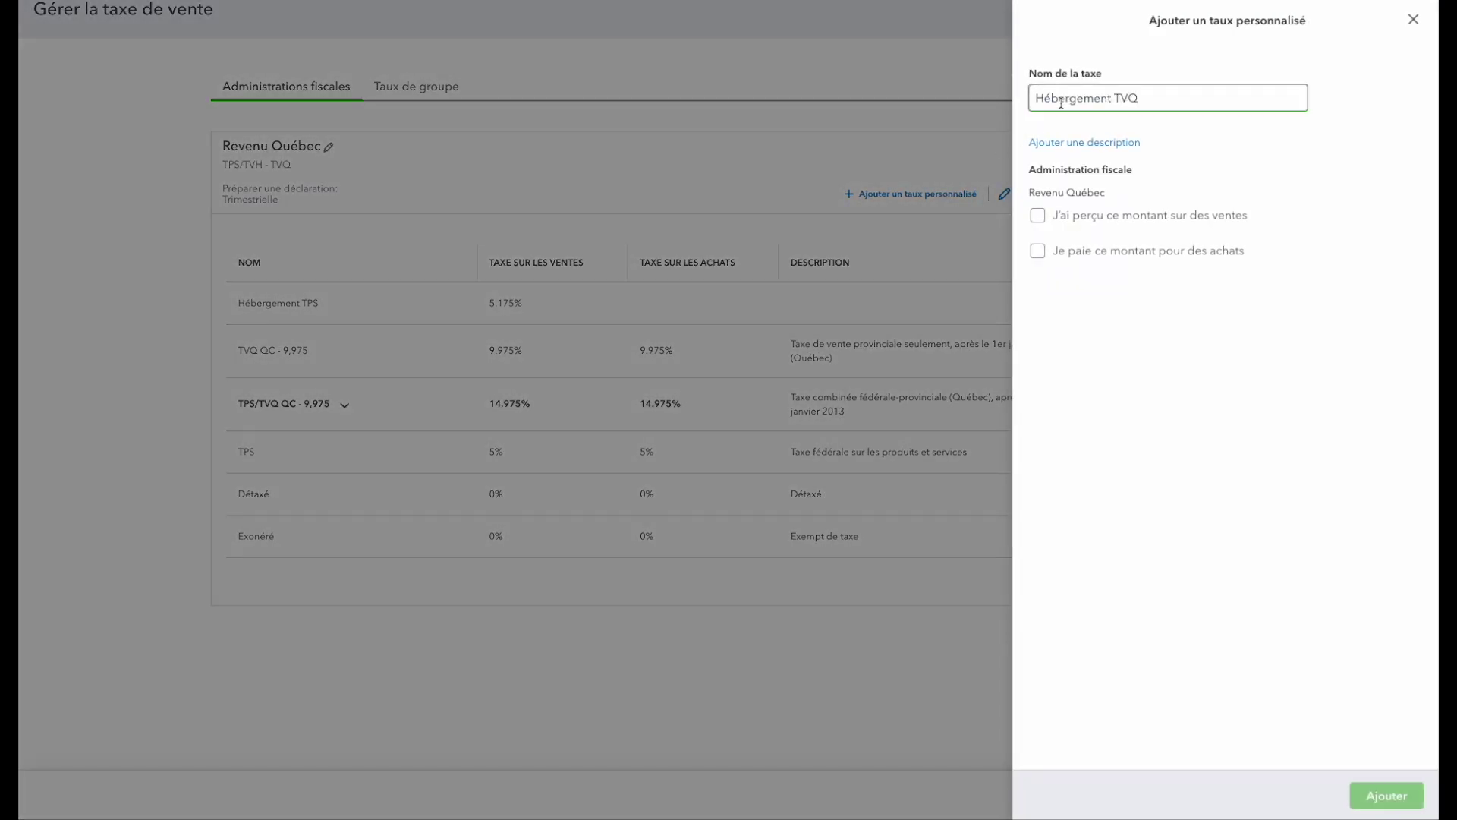
{"action": "left_click", "coordinate": [1040, 218]}
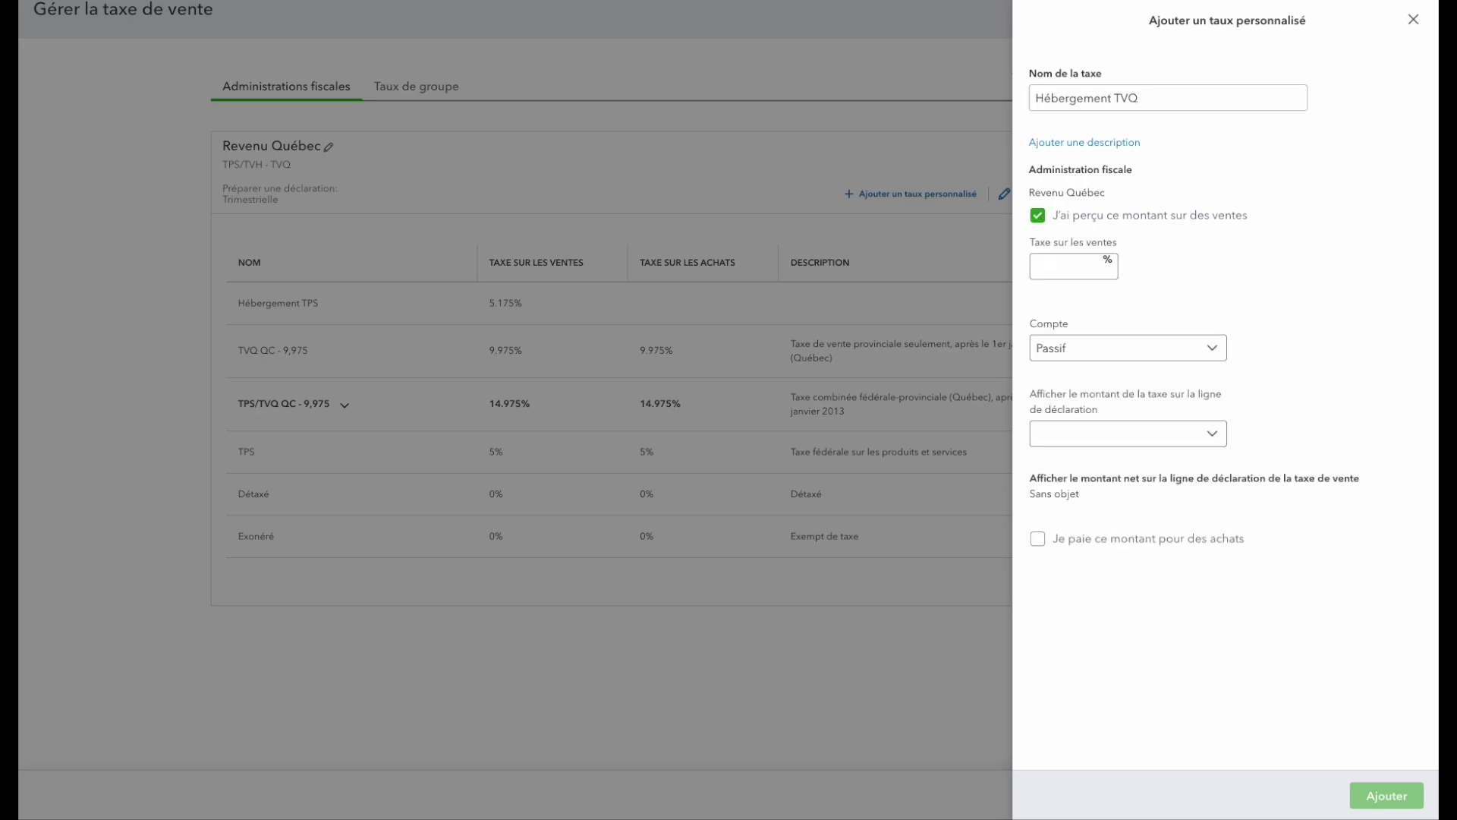
{"action": "left_click", "coordinate": [1063, 269]}
{"action": "type", "text": "10.324125"}
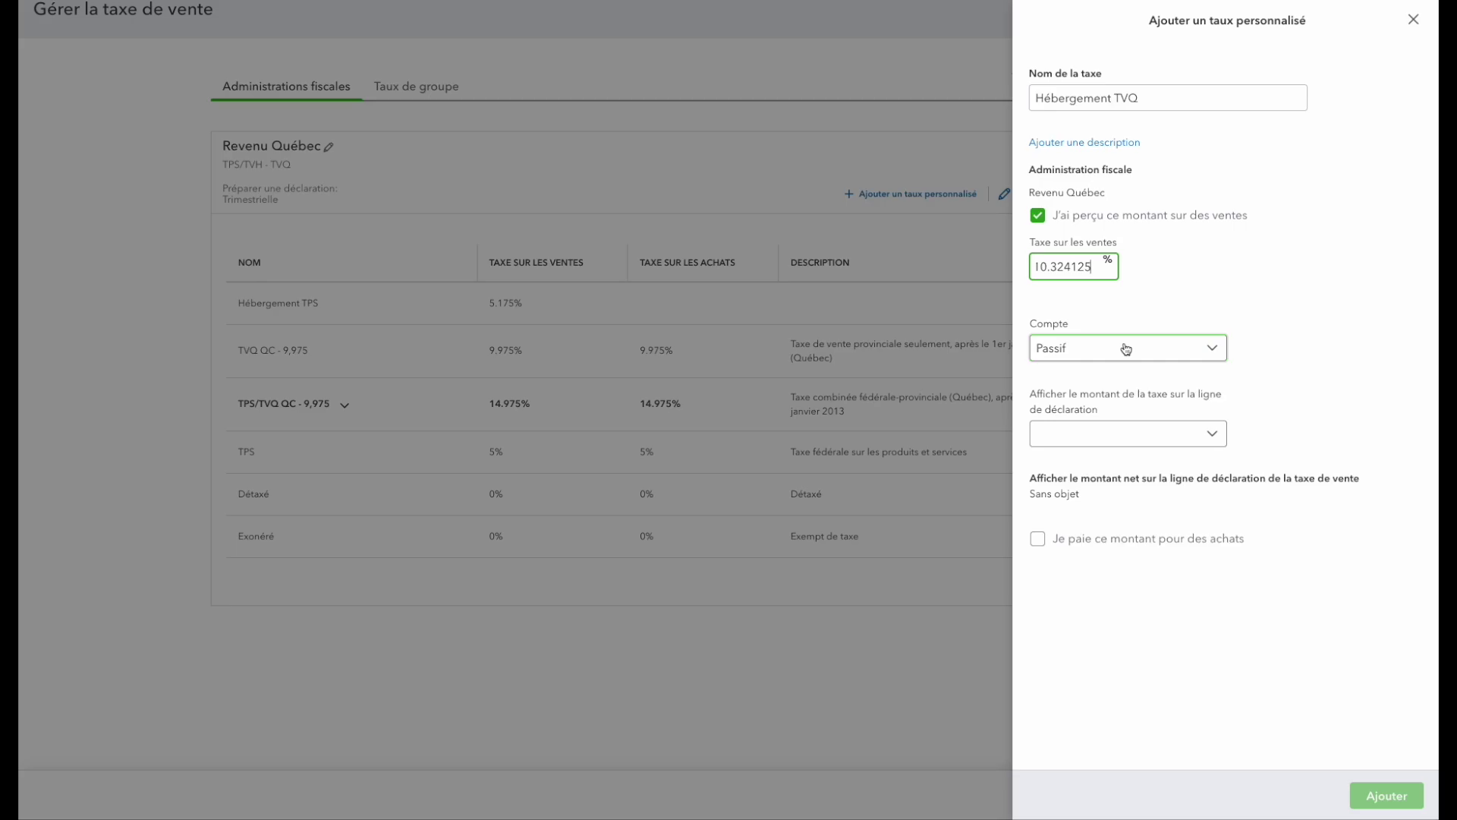
{"action": "left_click", "coordinate": [1114, 437]}
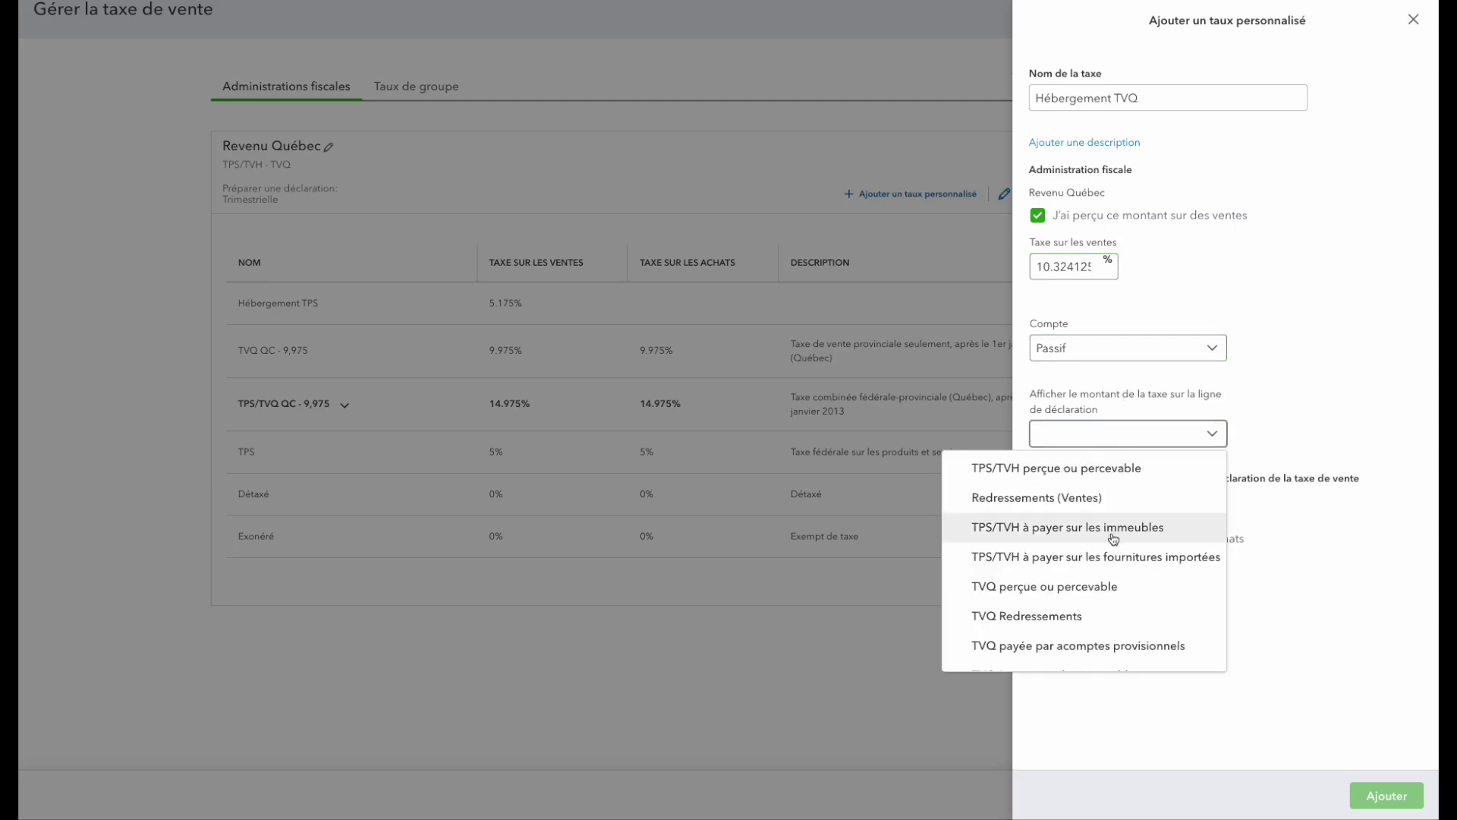
{"action": "left_click", "coordinate": [1117, 588]}
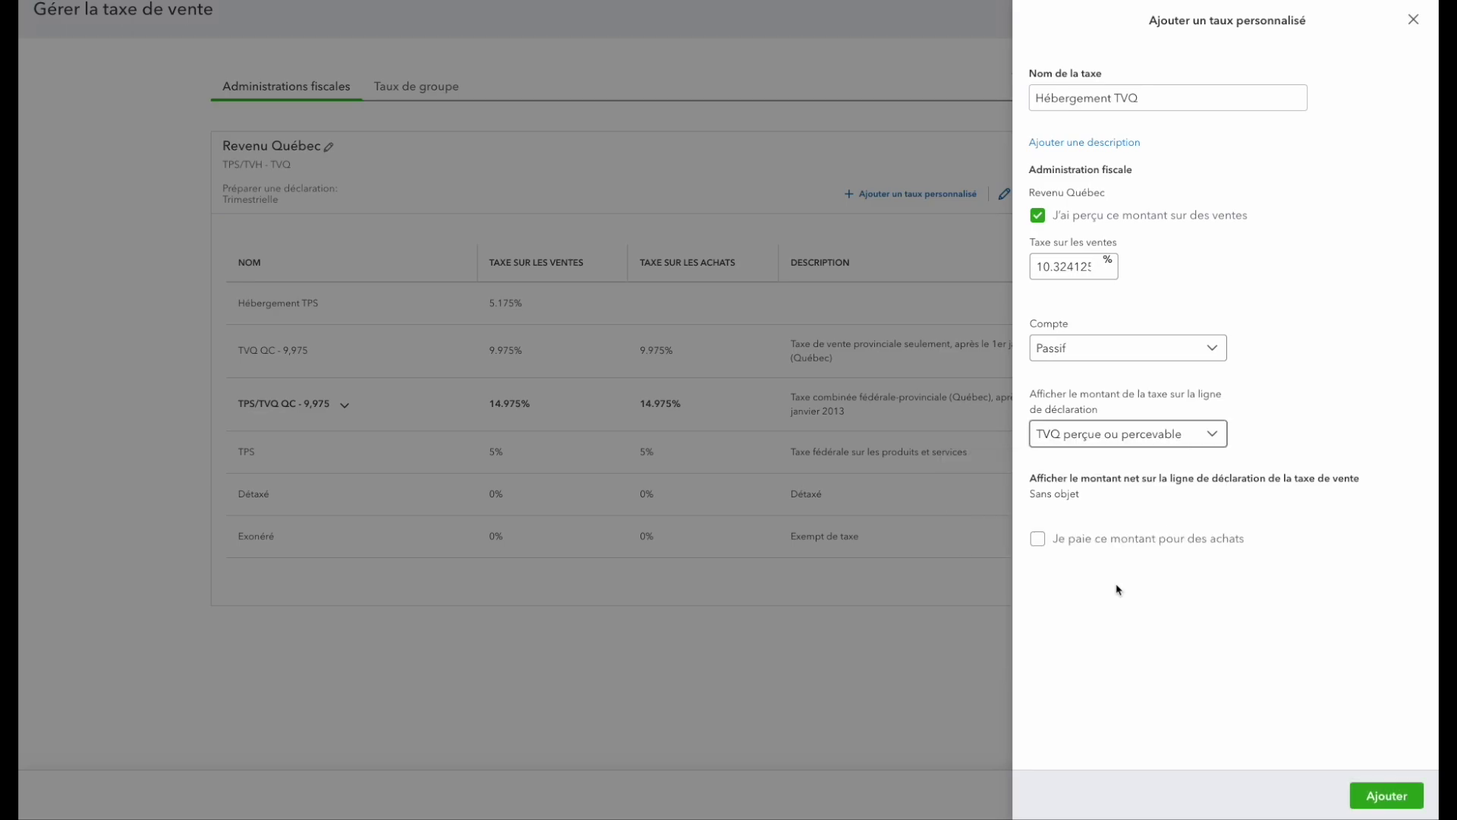
{"action": "left_click", "coordinate": [1387, 796]}
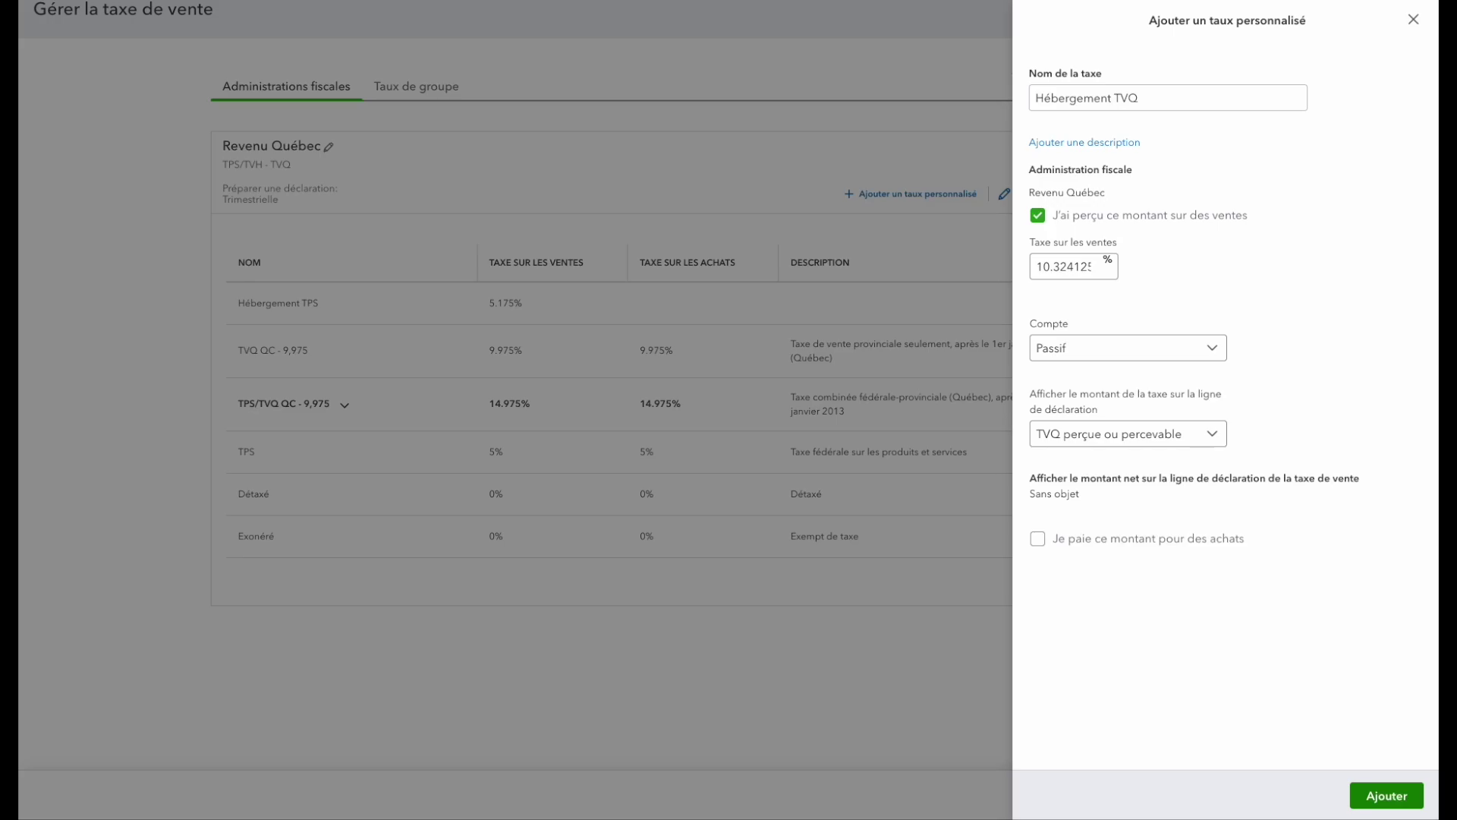
{"action": "left_click", "coordinate": [1381, 794]}
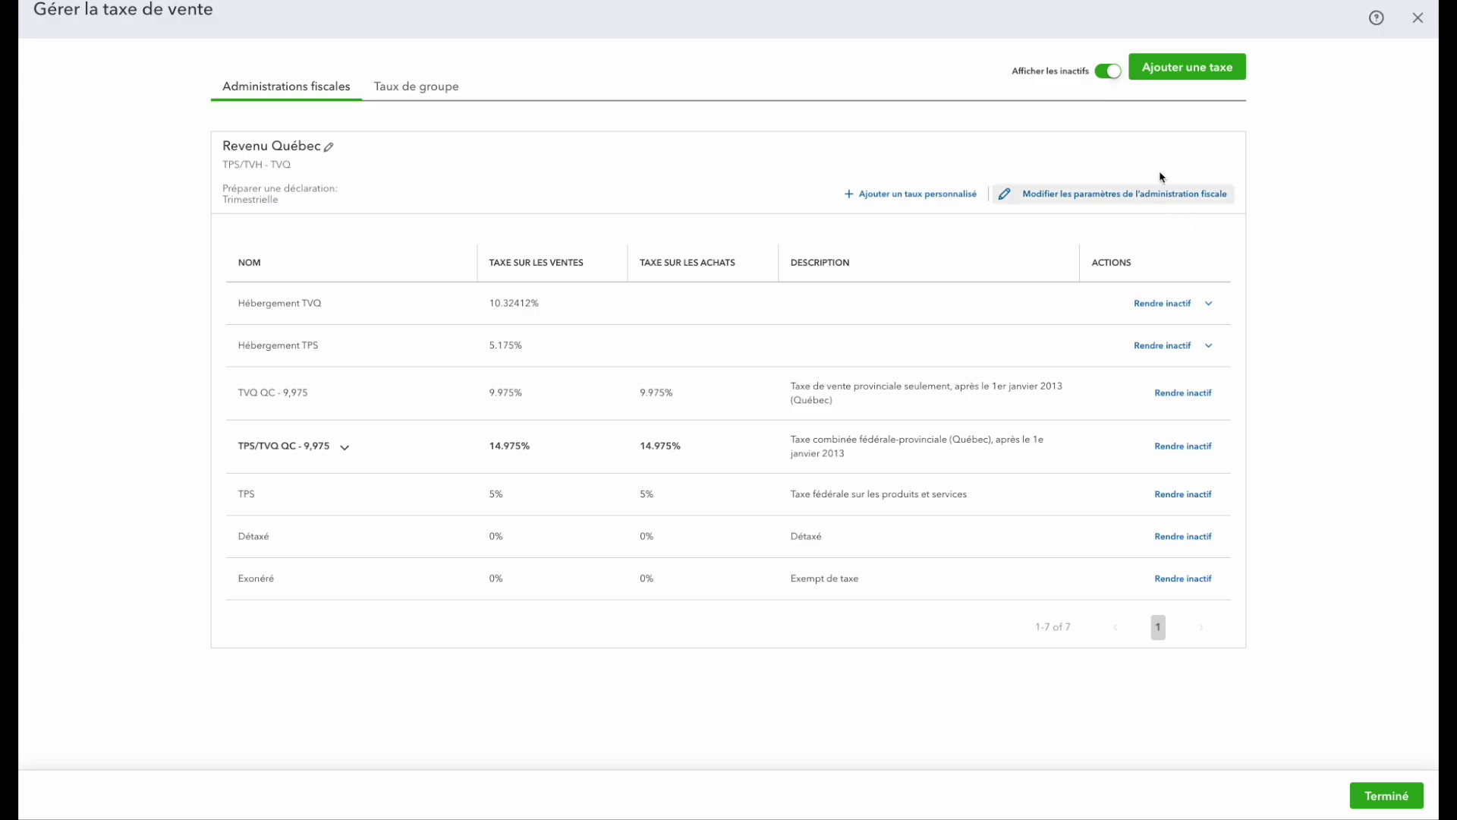
Step: Start a custom tax with its own tax agency, naming the tax "TAXE SUR L'HÉBERGEMENT" and the agency "HÉBERGEMENT"
{"action": "left_click", "coordinate": [1207, 76]}
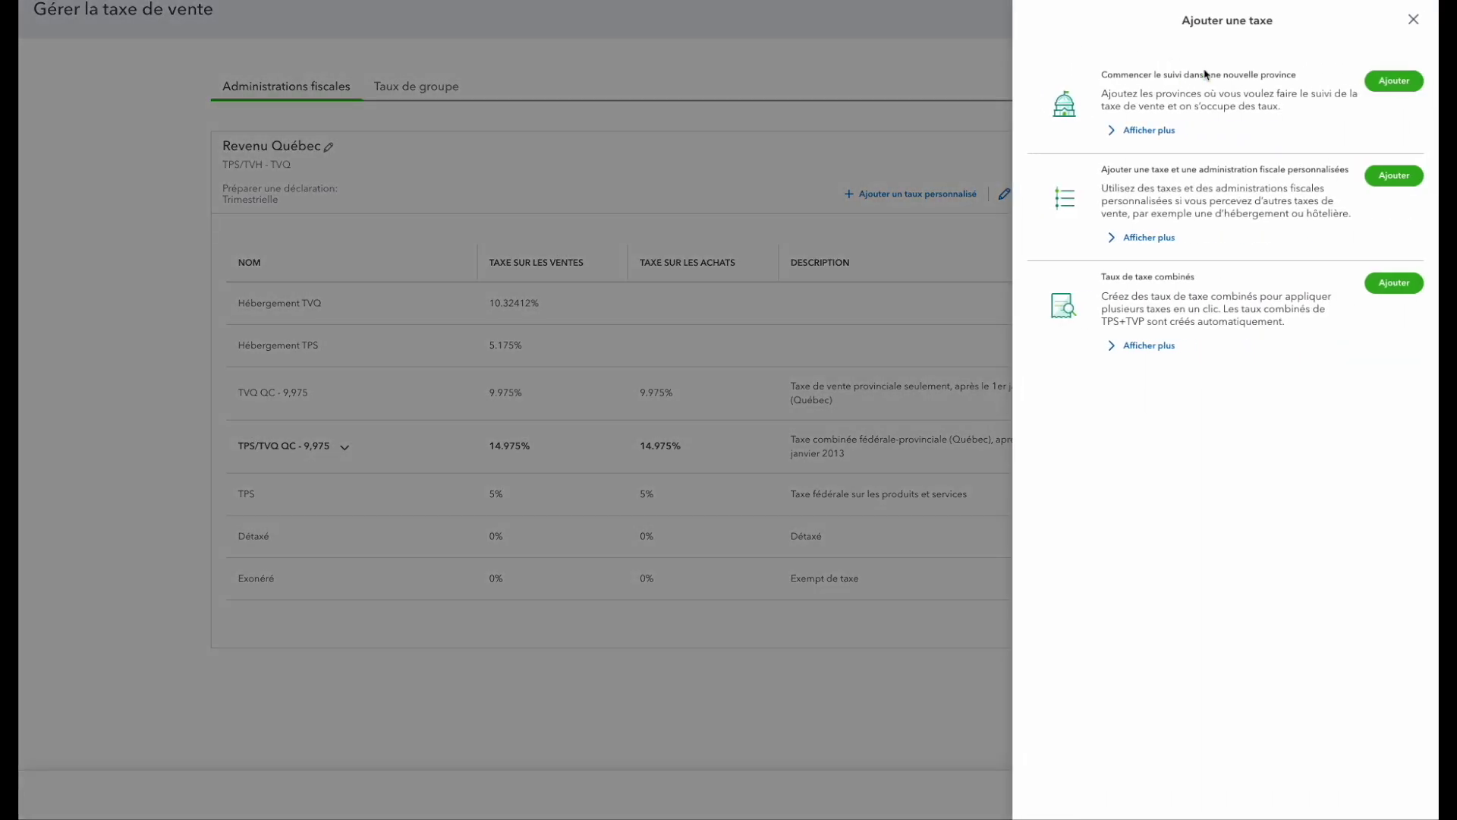
{"action": "left_click", "coordinate": [1389, 182]}
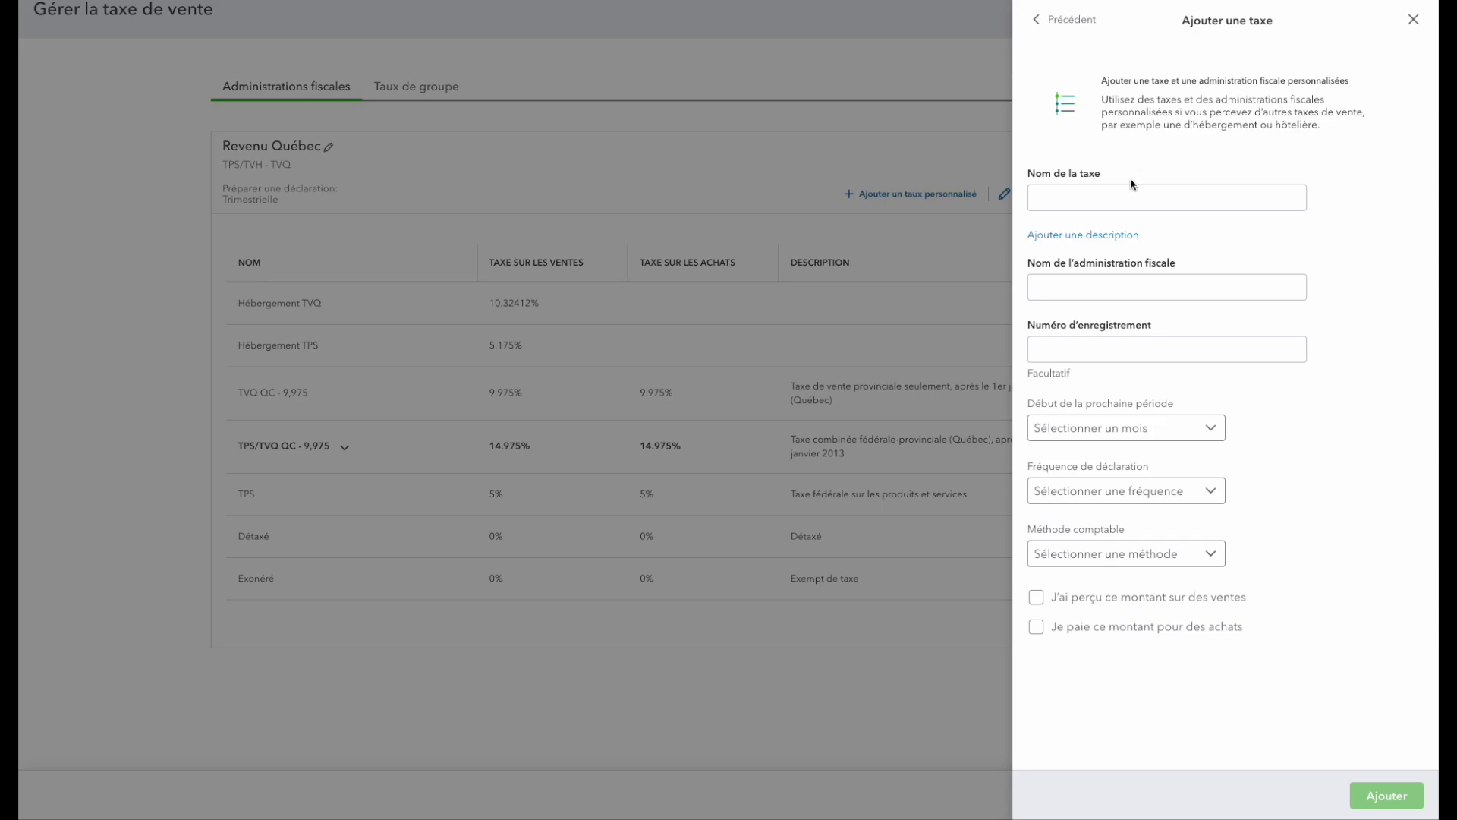
{"action": "left_click", "coordinate": [1072, 194]}
{"action": "type", "text": "TAXE SUR L'HÉBERGEMENT"}
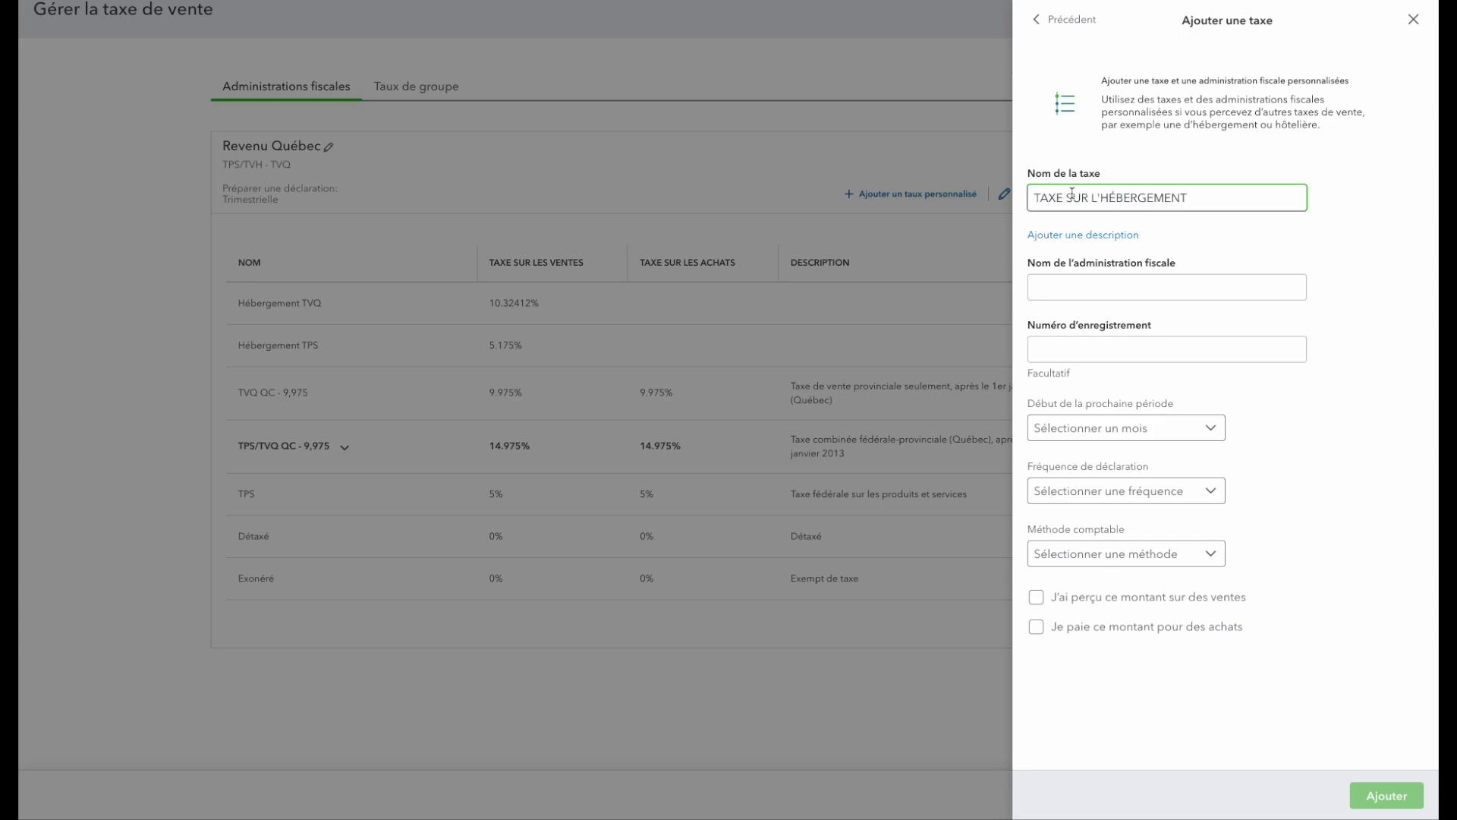
{"action": "left_click_drag", "start_coordinate": [1193, 198], "coordinate": [1103, 198]}
{"action": "key", "text": "ctrl+c"}
{"action": "left_click", "coordinate": [1077, 287]}
{"action": "key", "text": "ctrl+v"}
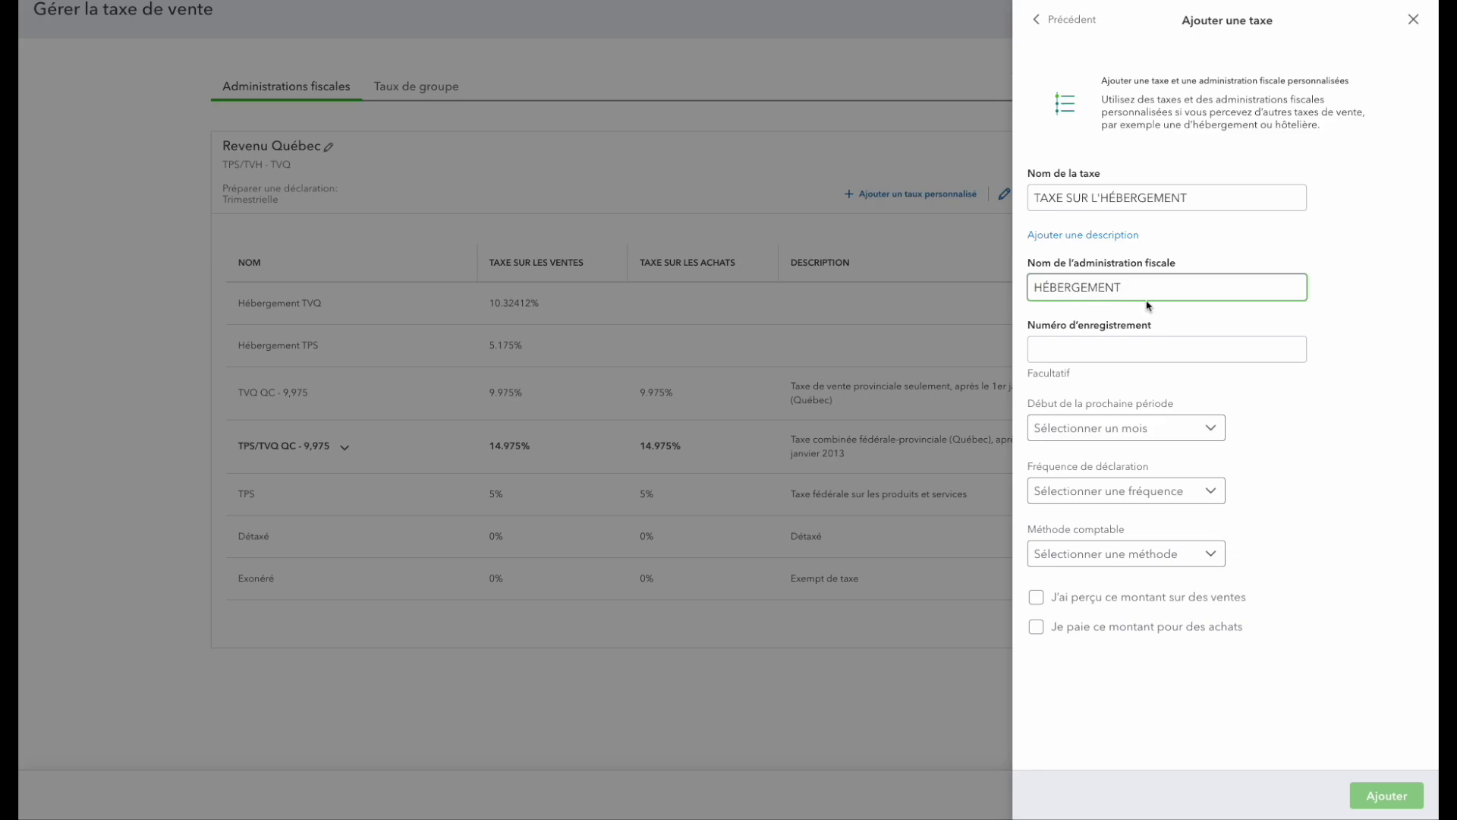
Step: Set the new tax's next period start to Janvier, filing frequency to Trimestrielle and accounting method to Exercice
{"action": "left_click", "coordinate": [1198, 428]}
{"action": "left_click", "coordinate": [1184, 462]}
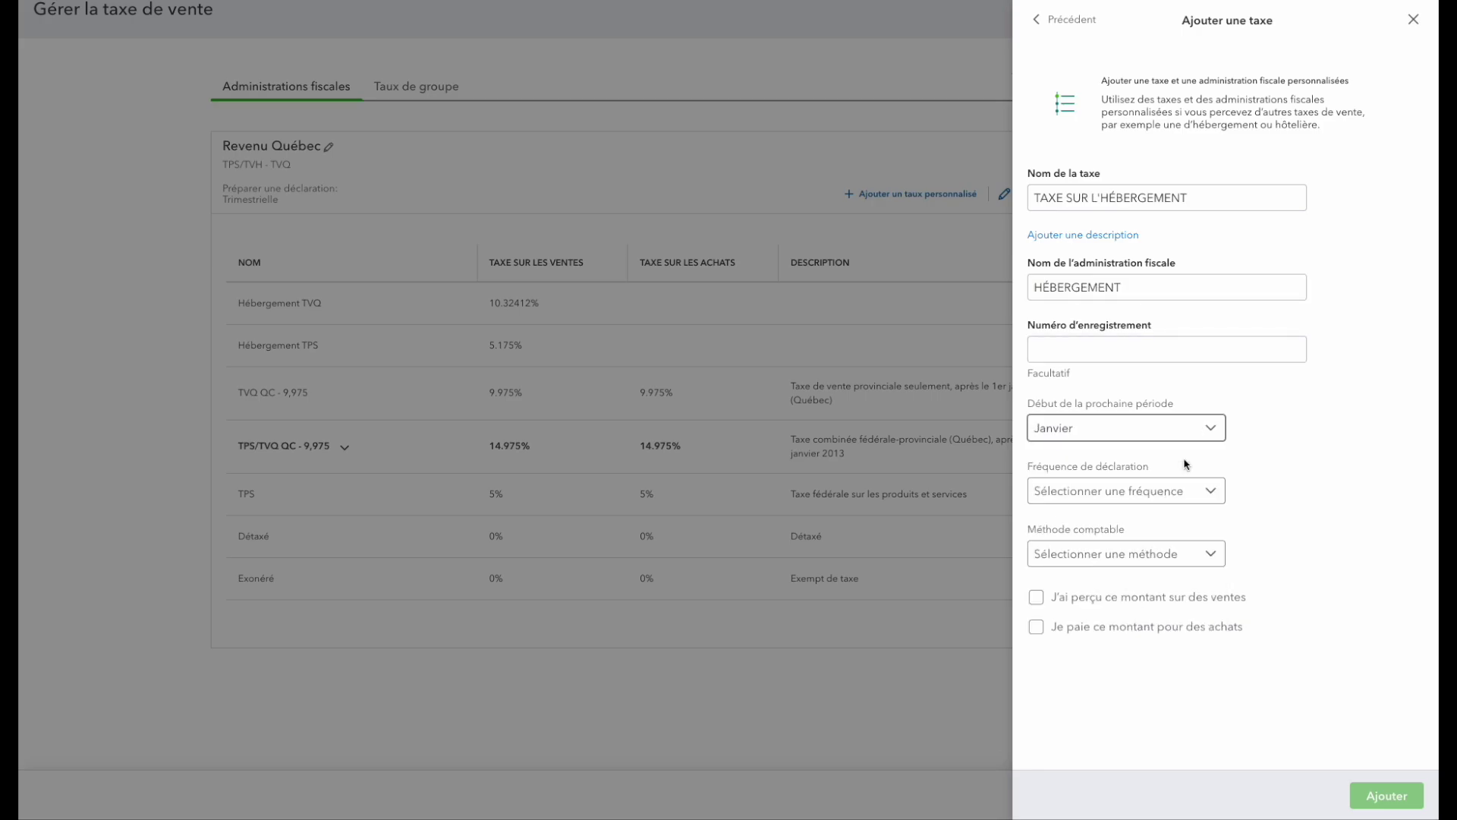
{"action": "left_click", "coordinate": [1212, 493]}
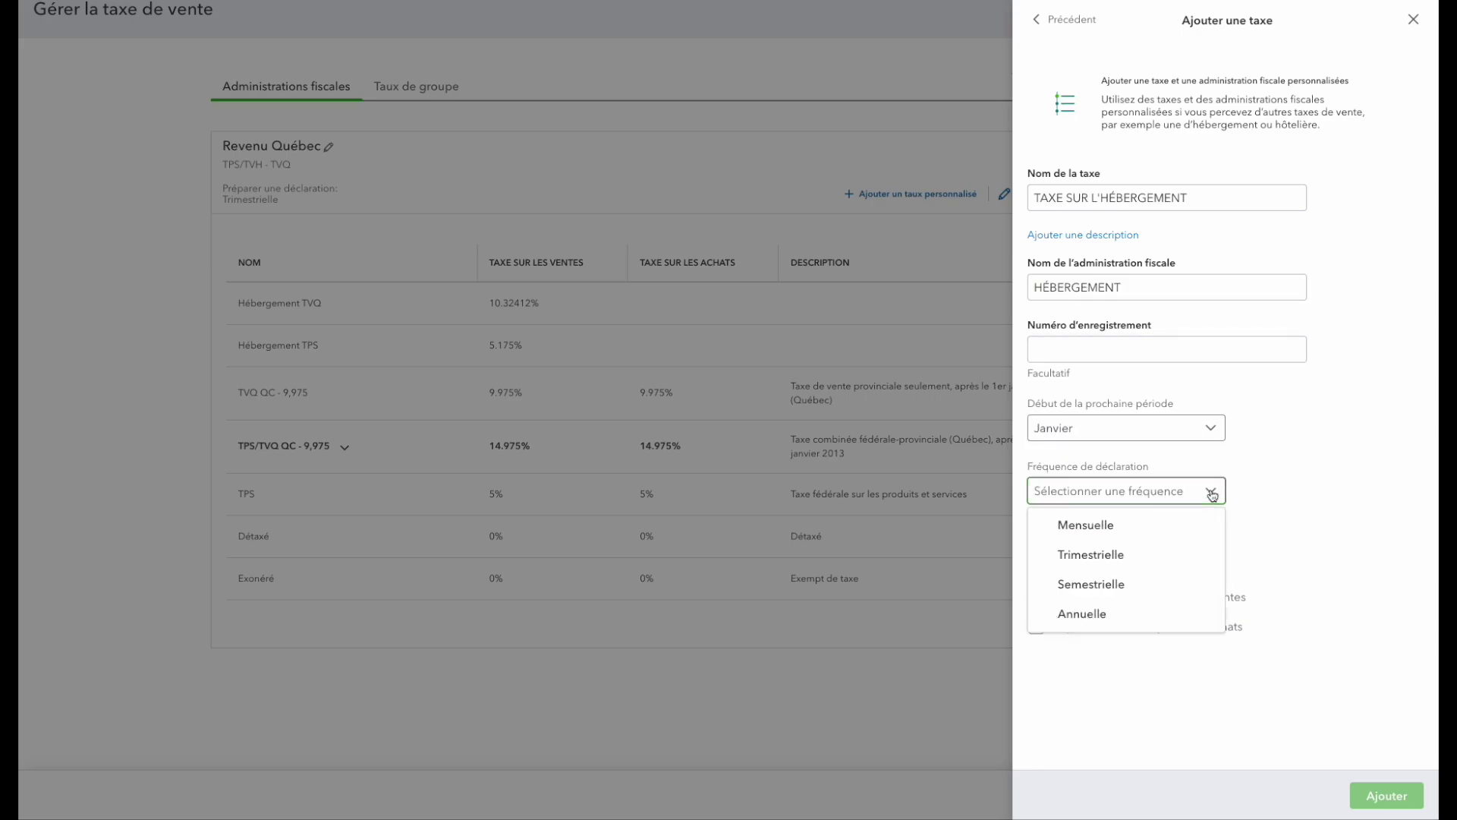
{"action": "left_click", "coordinate": [1190, 566]}
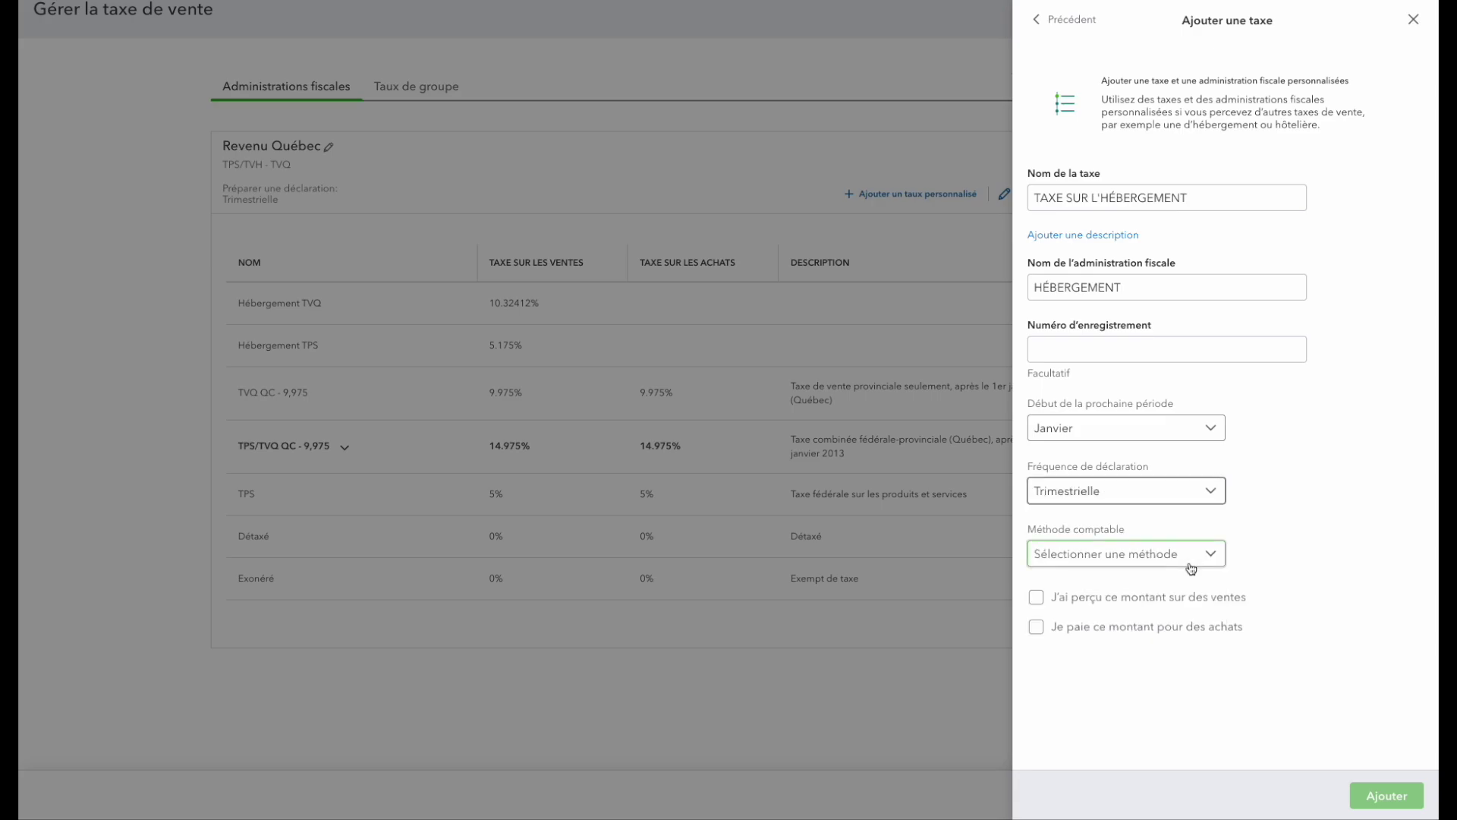
{"action": "left_click", "coordinate": [1212, 555]}
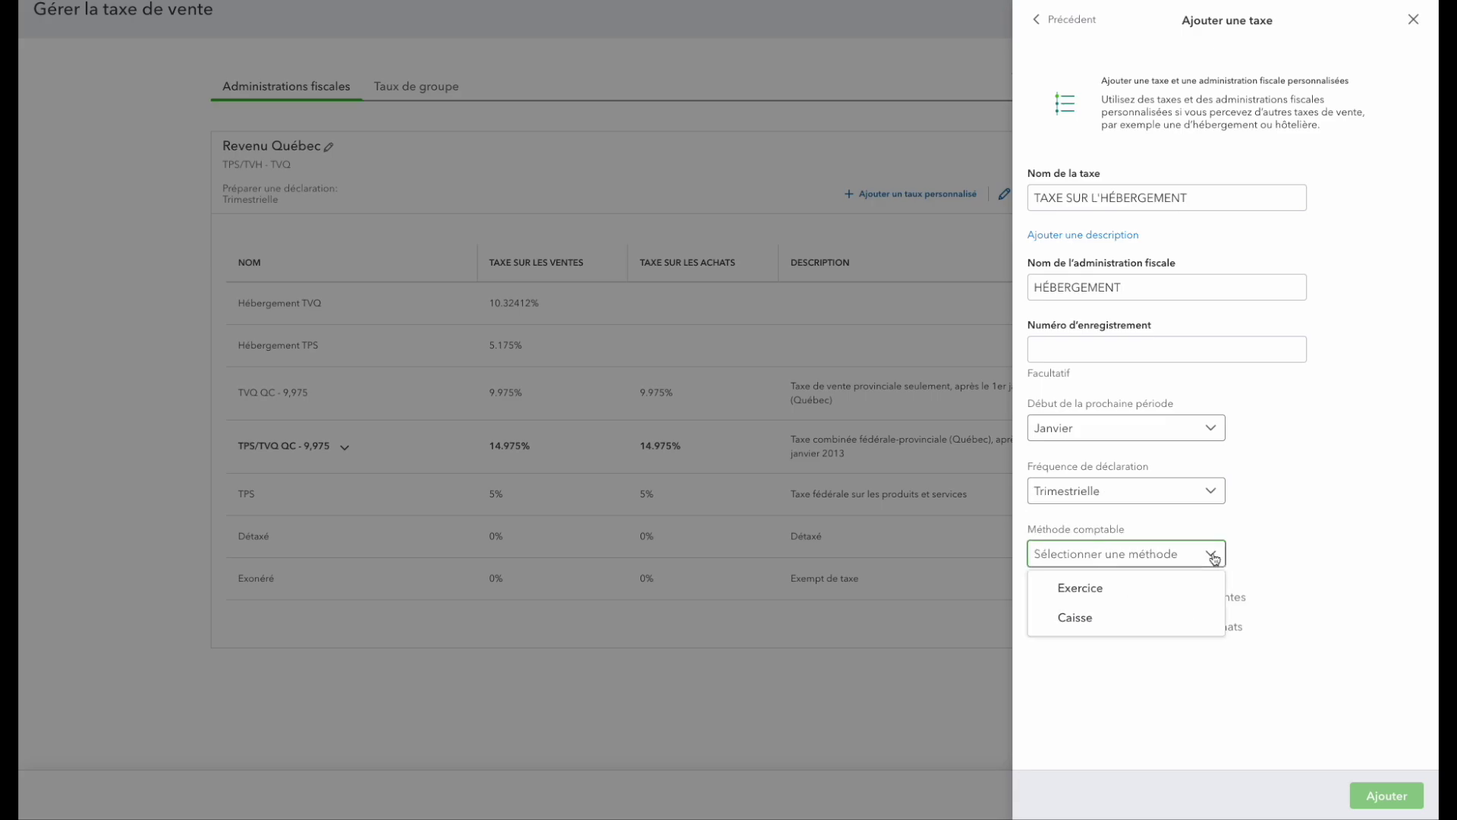
{"action": "left_click", "coordinate": [1189, 590]}
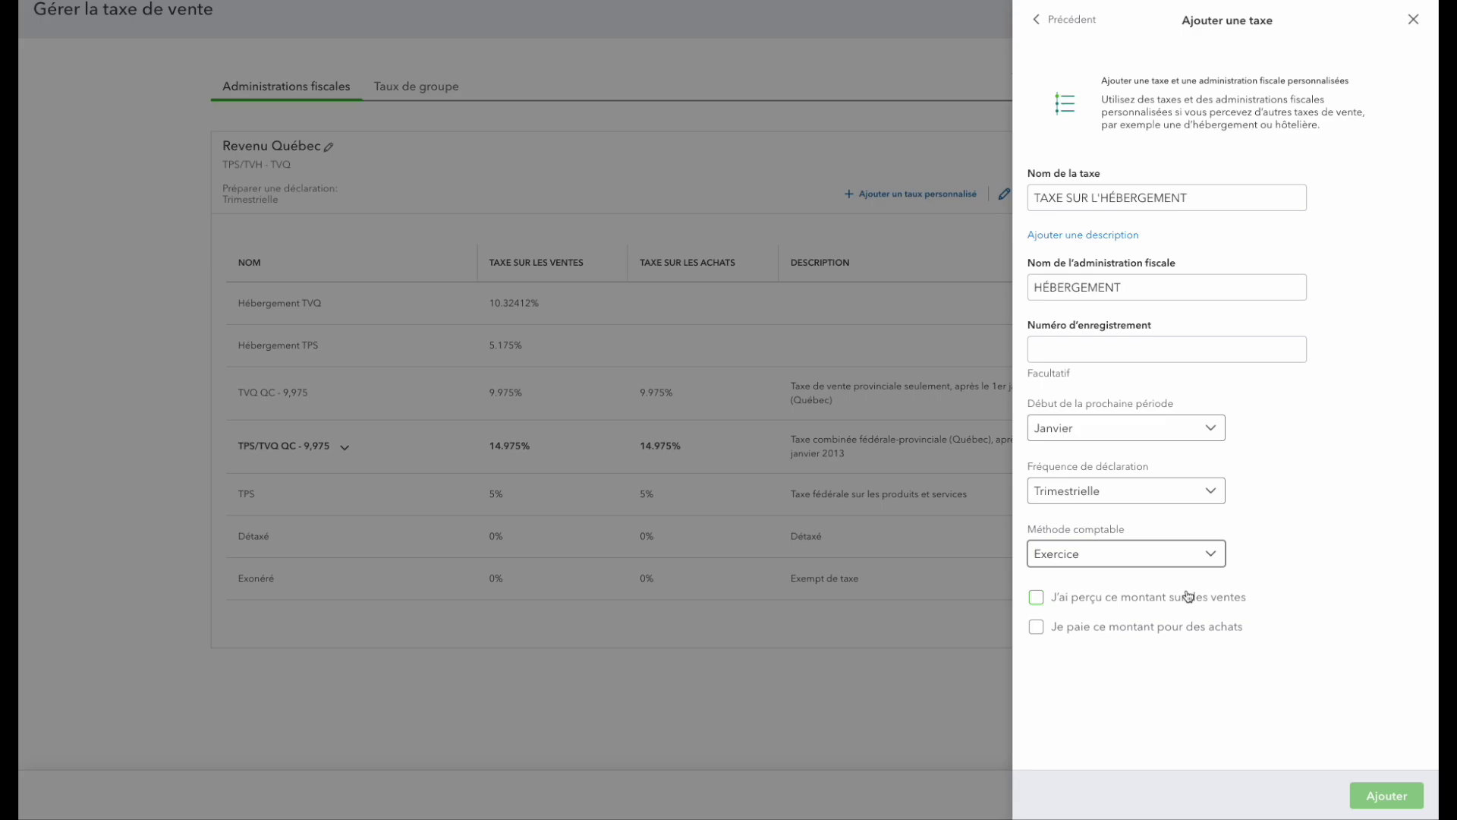
Step: Mark the new tax as collected on sales at 3.5% and add it
{"action": "left_click", "coordinate": [1036, 599]}
{"action": "left_click", "coordinate": [1095, 650]}
{"action": "type", "text": "3.5"}
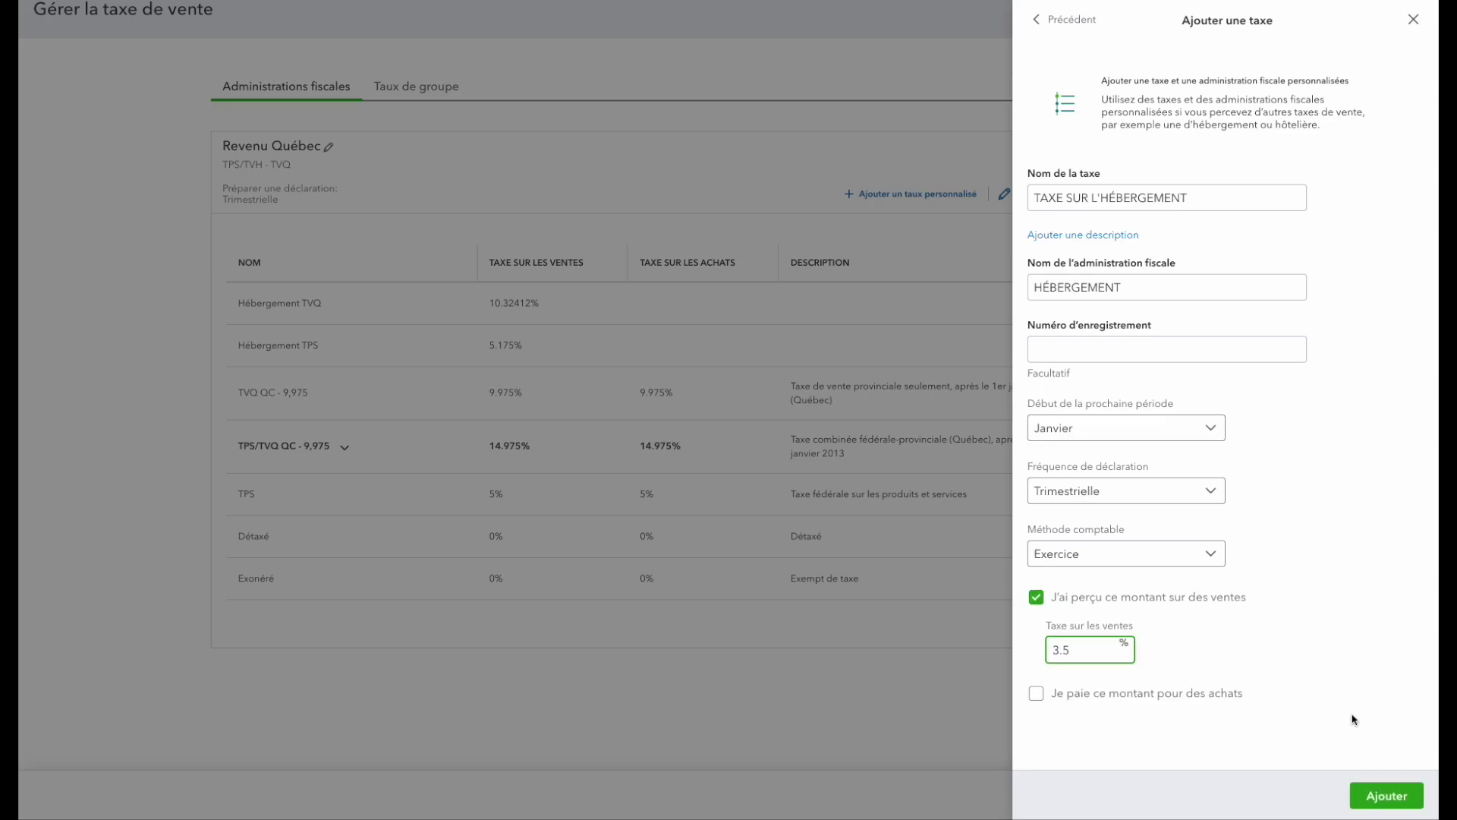
{"action": "left_click", "coordinate": [1397, 795]}
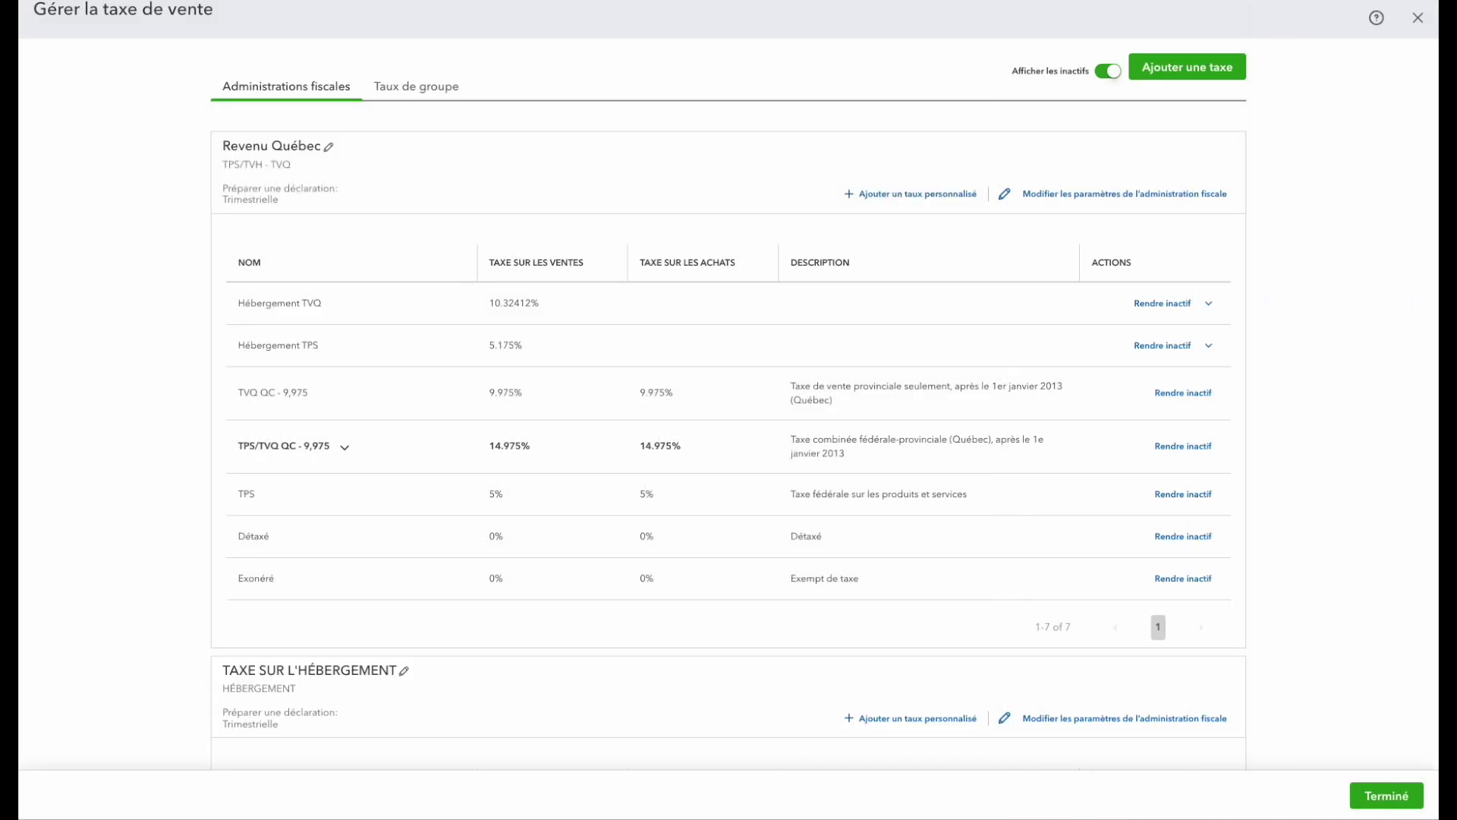
Step: Start a combined tax rate and name the group "Taxe d'Hébergement"
{"action": "left_click", "coordinate": [1194, 71]}
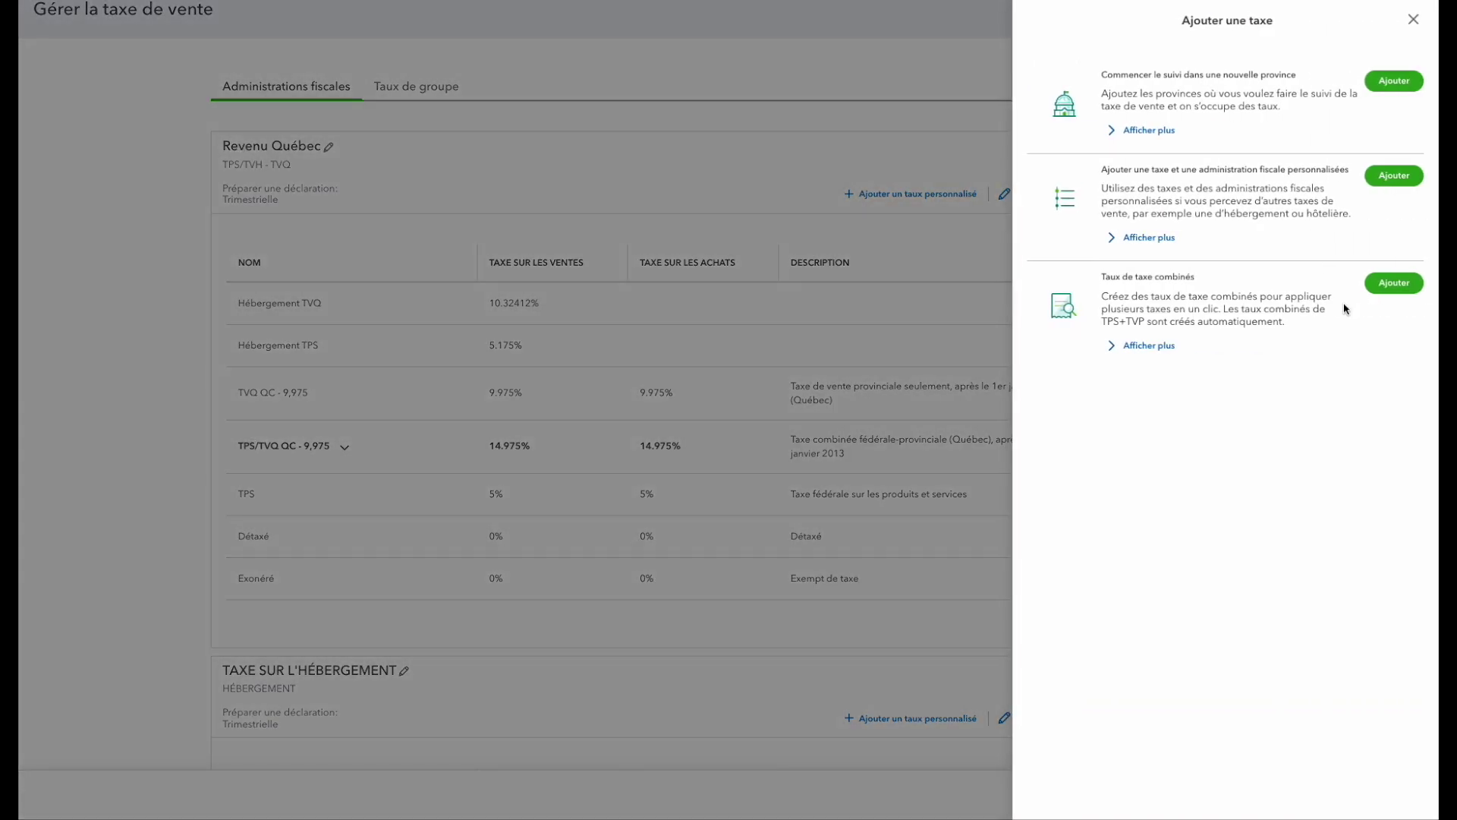
{"action": "left_click", "coordinate": [1392, 283]}
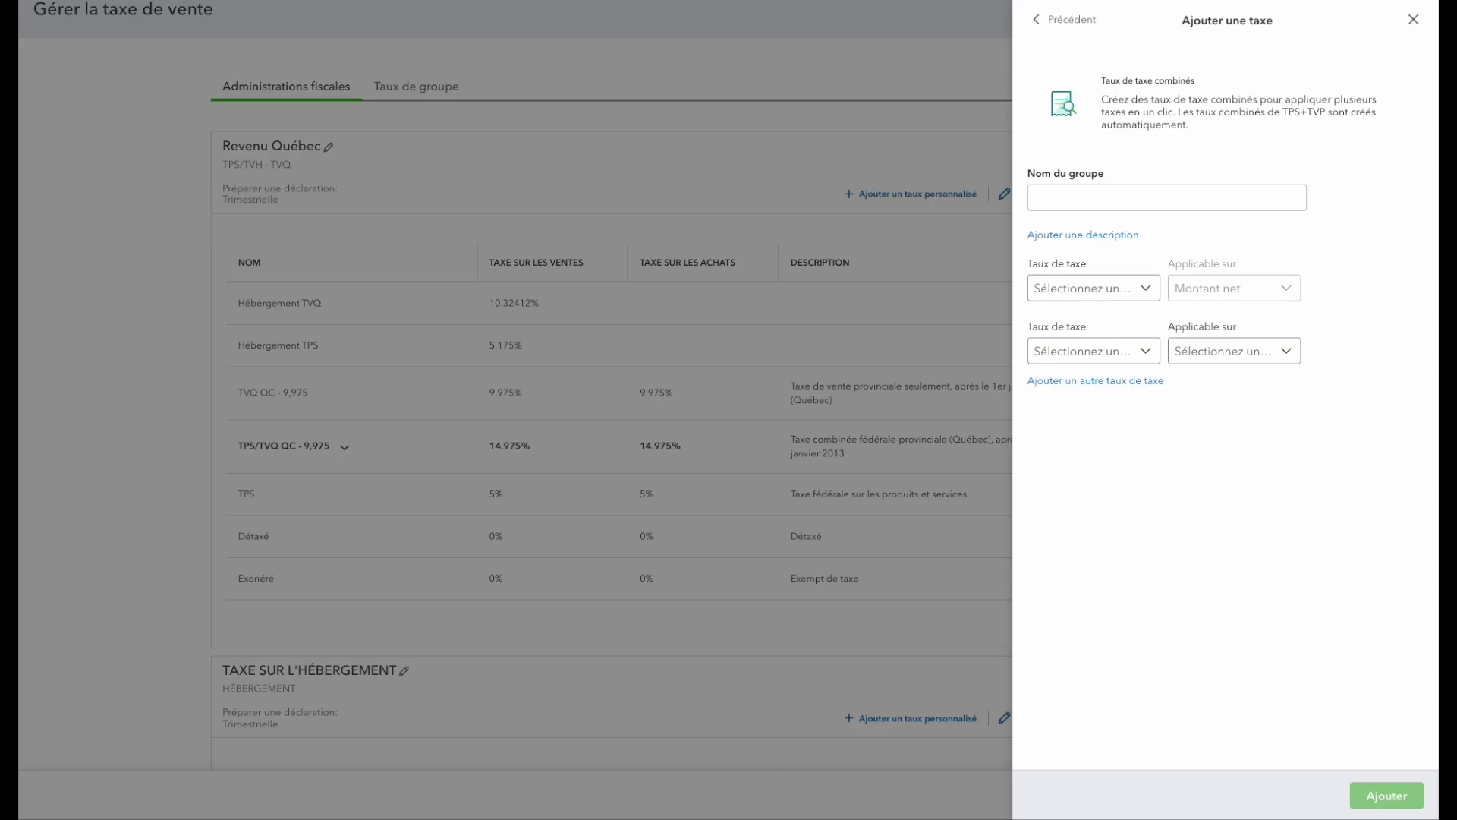
{"action": "left_click", "coordinate": [1050, 197]}
{"action": "type", "text": "Tqa"}
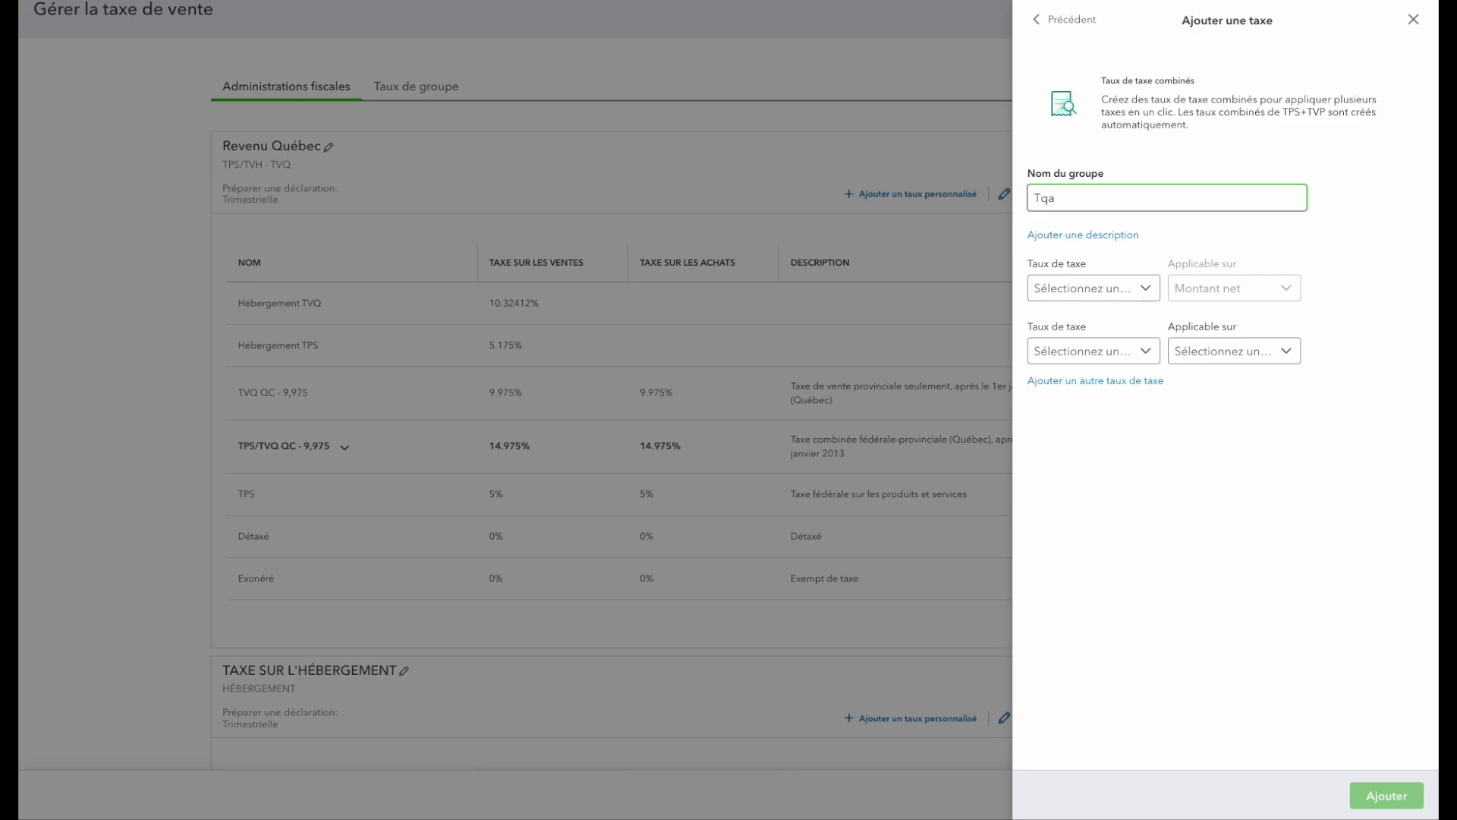
{"action": "type", "text": "xe Hébergement"}
{"action": "left_click", "coordinate": [1062, 199]}
{"action": "type", "text": "d'"}
Step: Choose "TAXE SUR L'HÉBERGEMENT (Ventes)" as the group's first tax rate
{"action": "left_click", "coordinate": [1146, 288]}
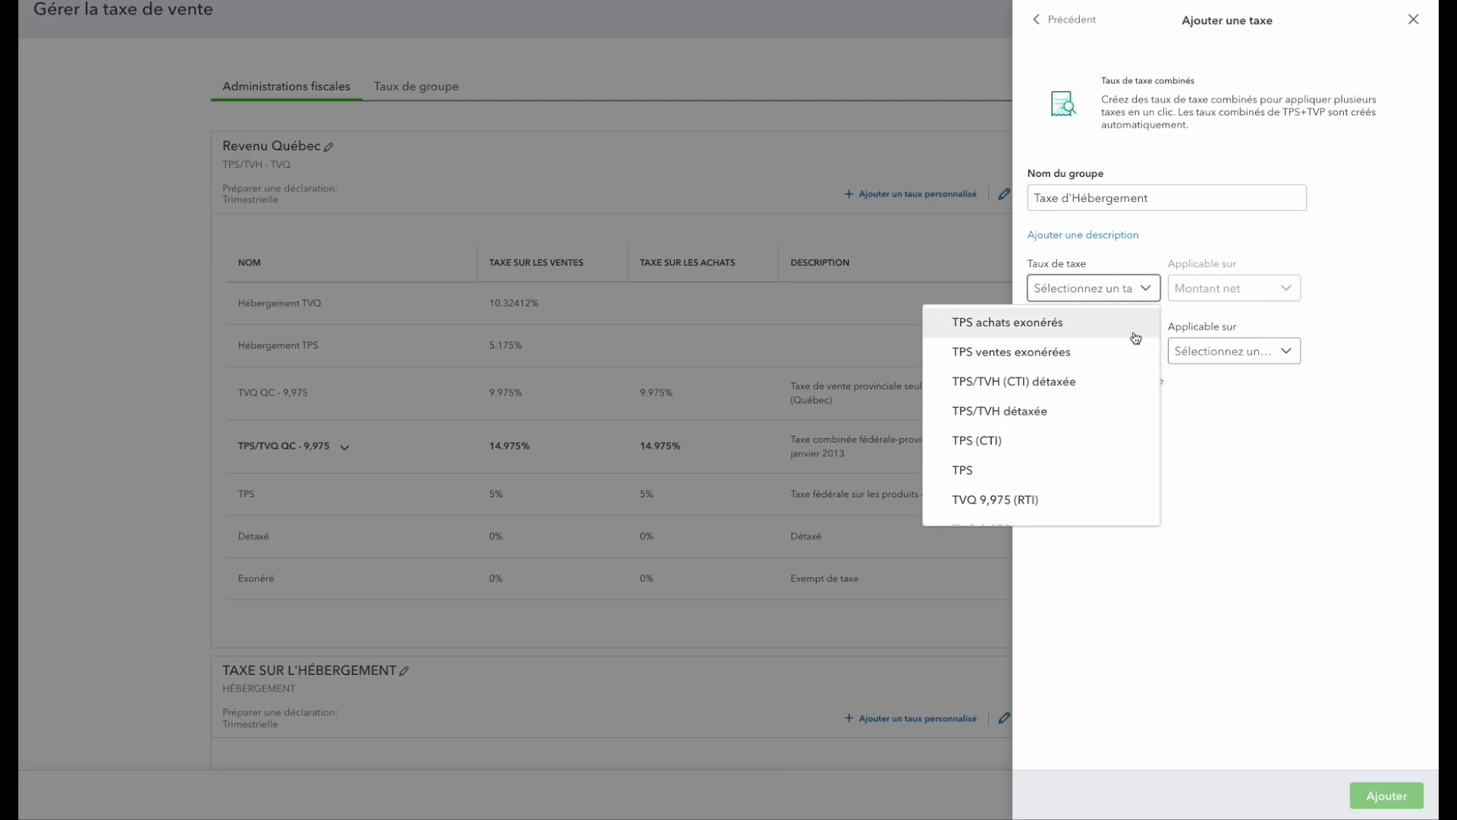
{"action": "scroll", "coordinate": [1110, 422], "scroll_direction": "down", "scroll_amount": 2}
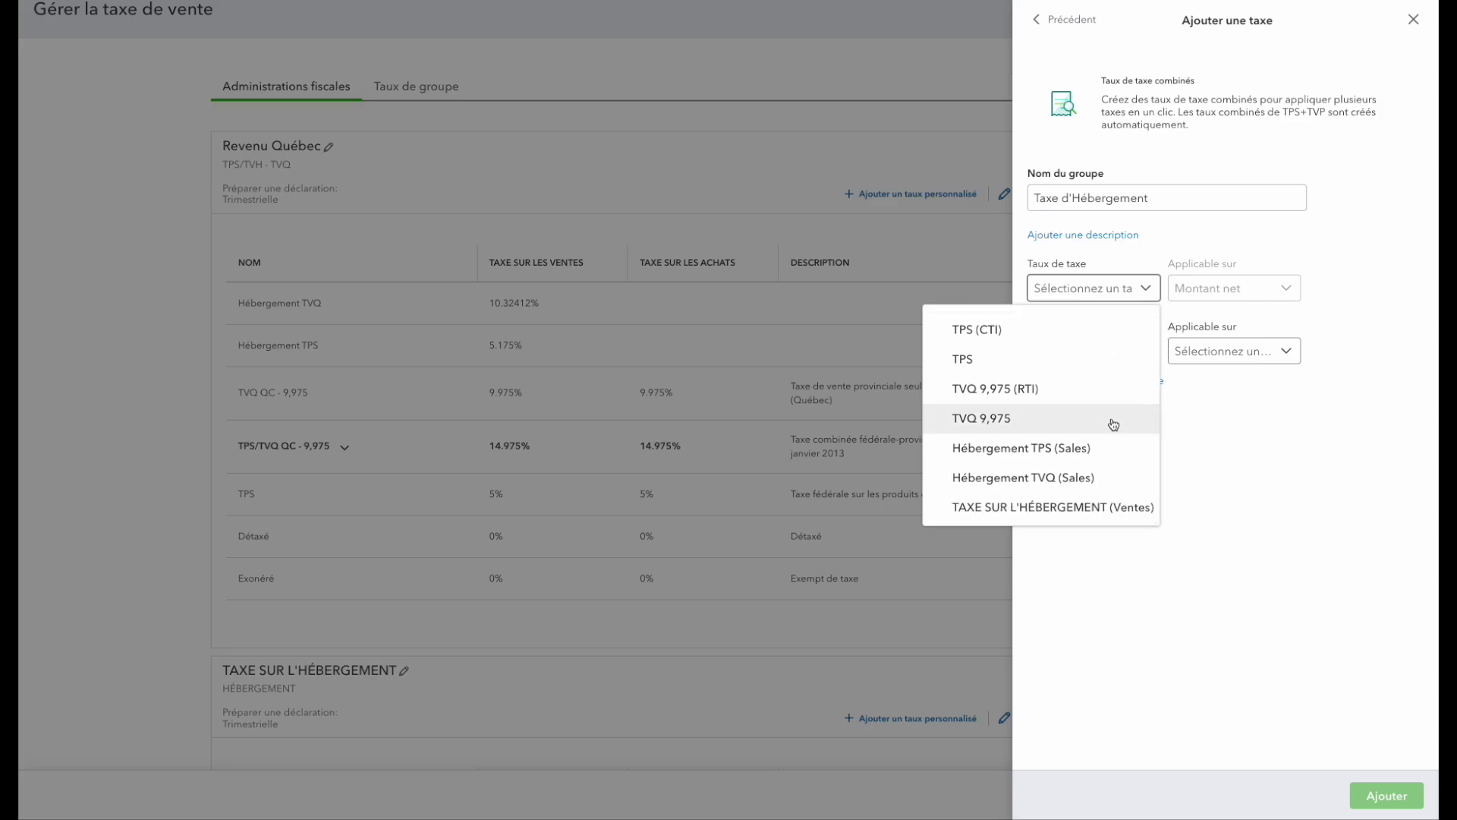
{"action": "left_click", "coordinate": [1116, 508]}
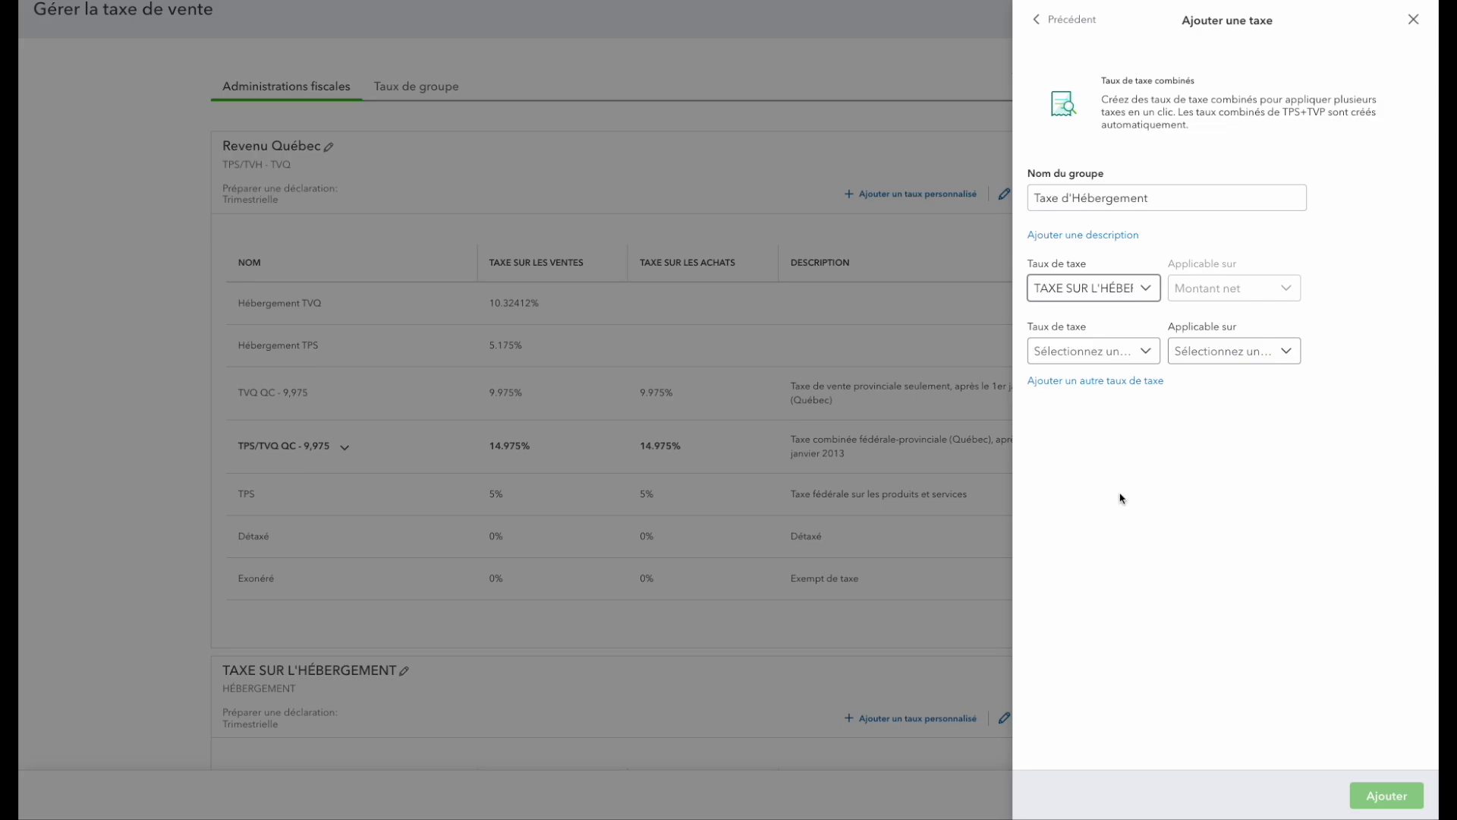
Step: Set the group's second tax rate to "Hébergement TPS (Sales)", applicable on Montant net
{"action": "left_click", "coordinate": [1130, 355]}
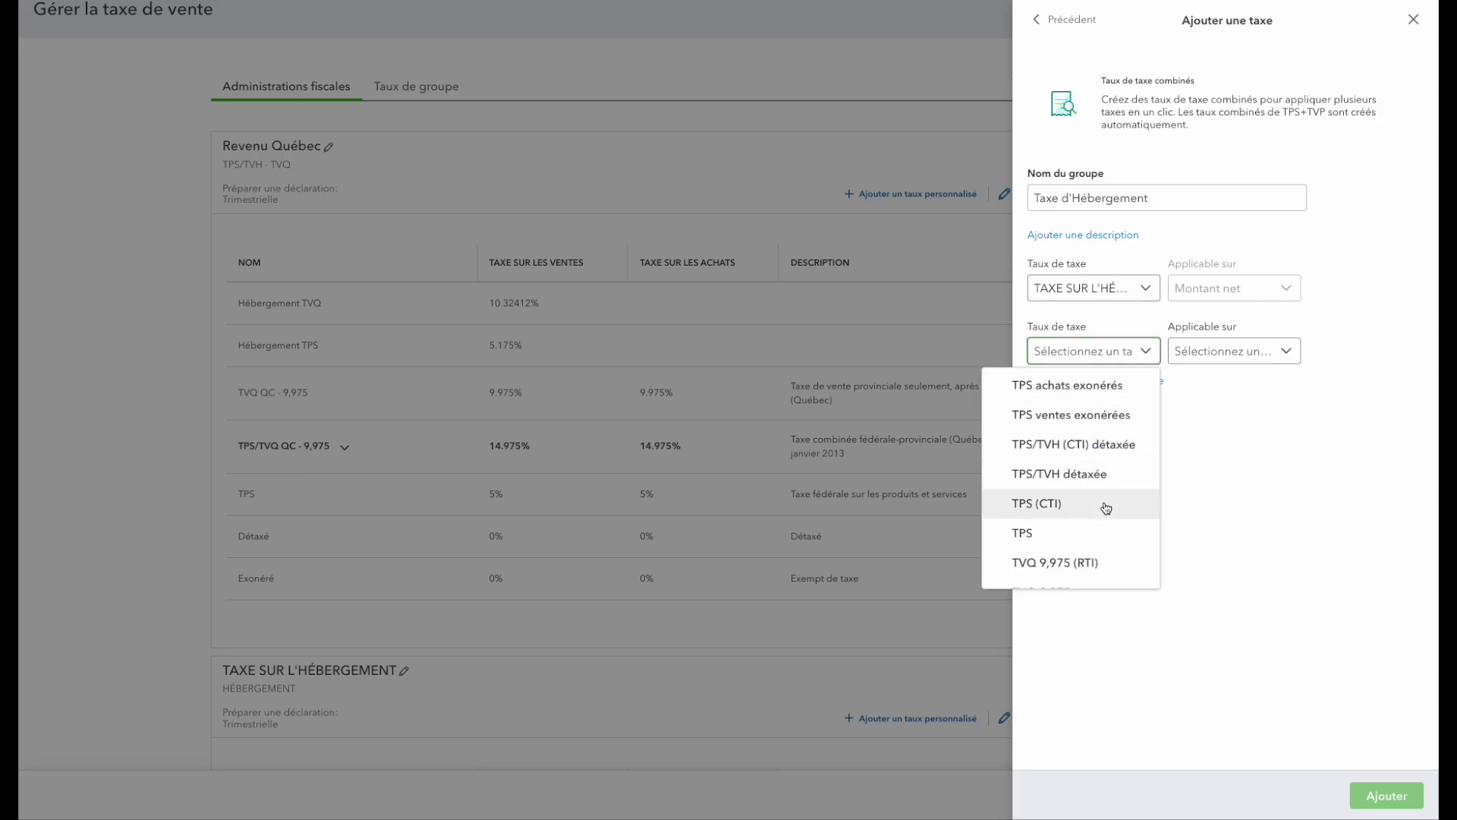
{"action": "scroll", "coordinate": [1105, 507], "scroll_direction": "down", "scroll_amount": 1}
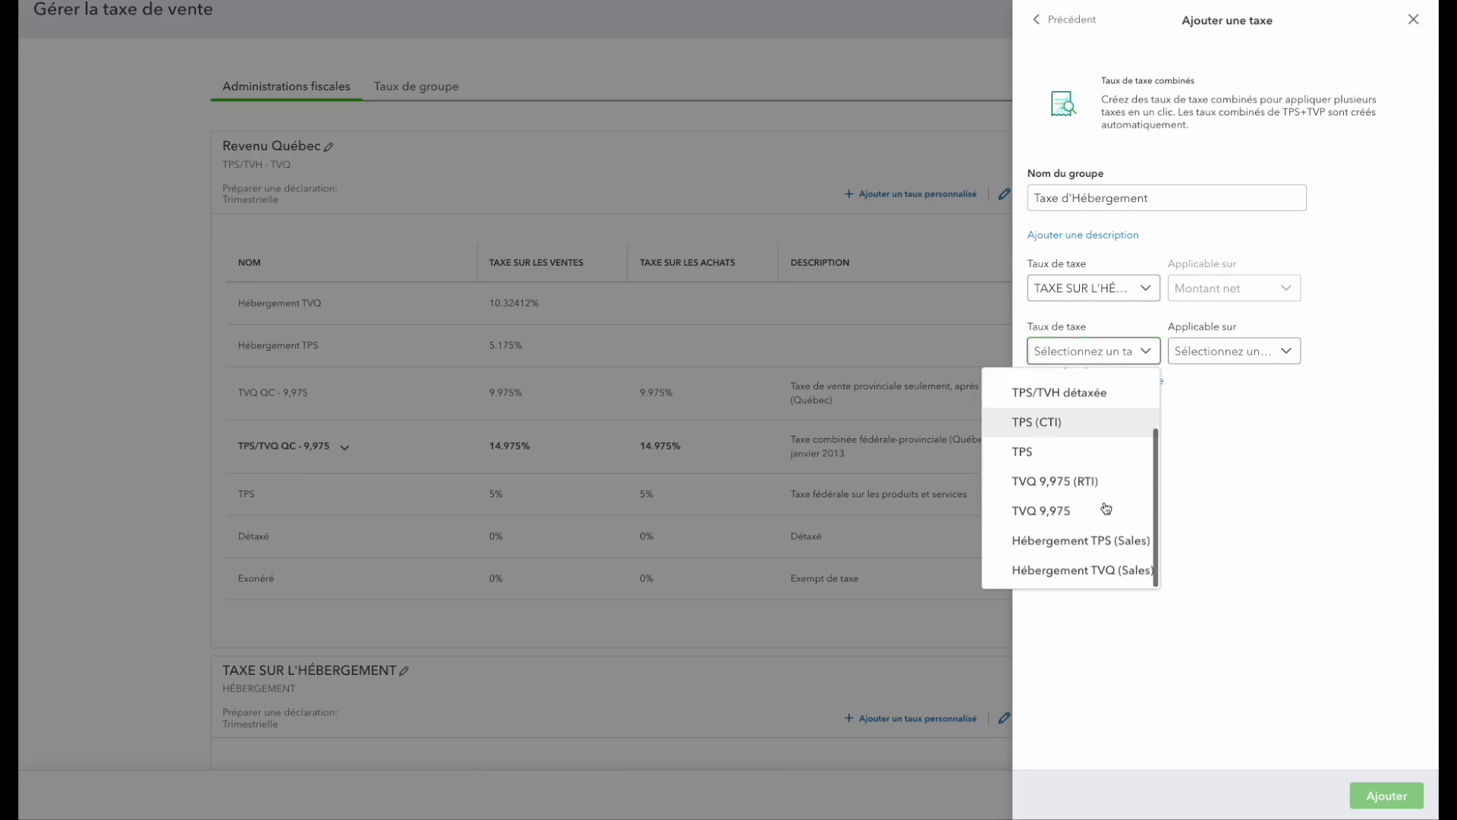
{"action": "left_click", "coordinate": [1107, 541]}
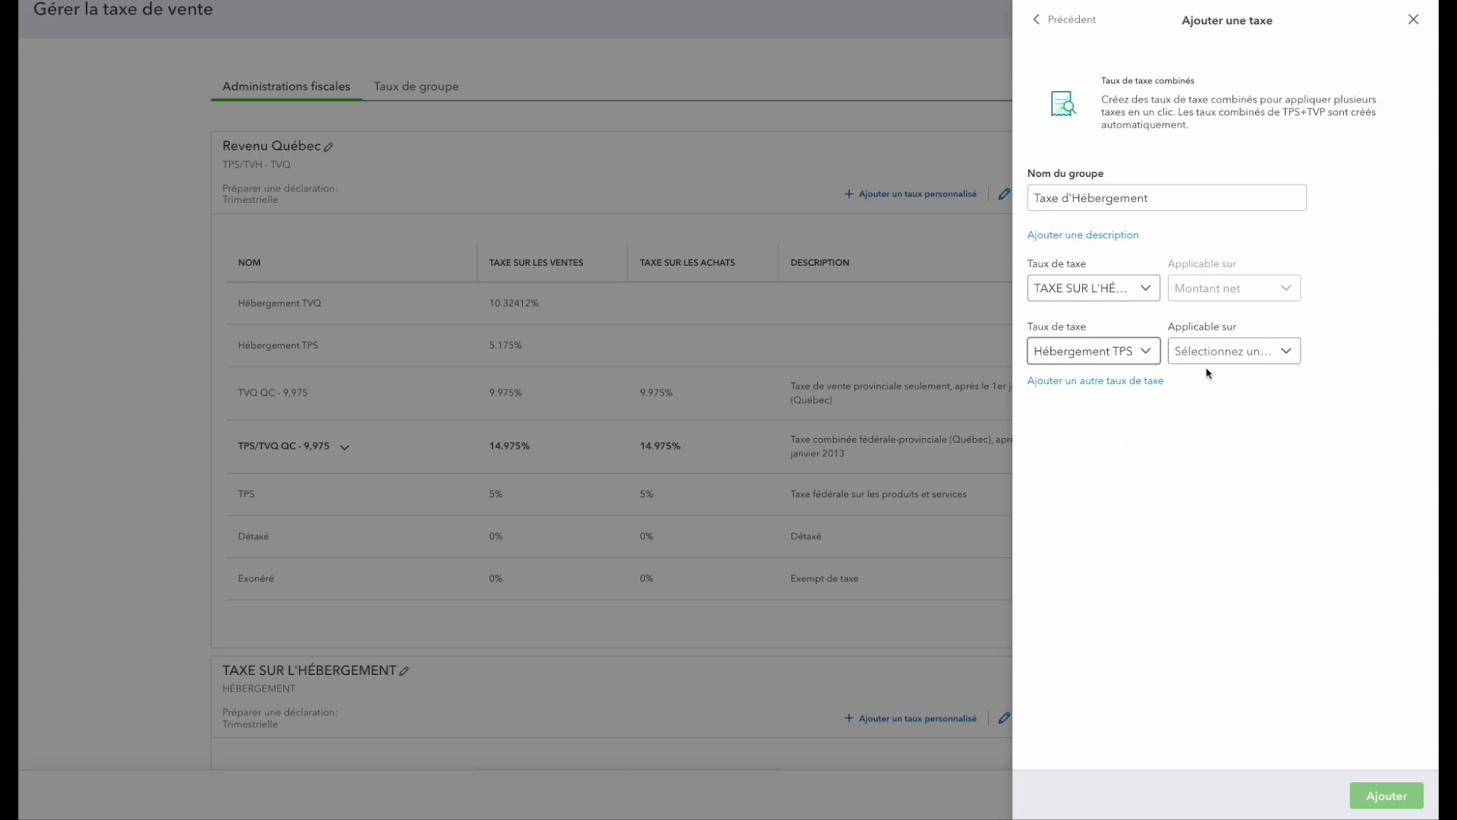
{"action": "left_click", "coordinate": [1218, 353]}
{"action": "left_click", "coordinate": [1235, 383]}
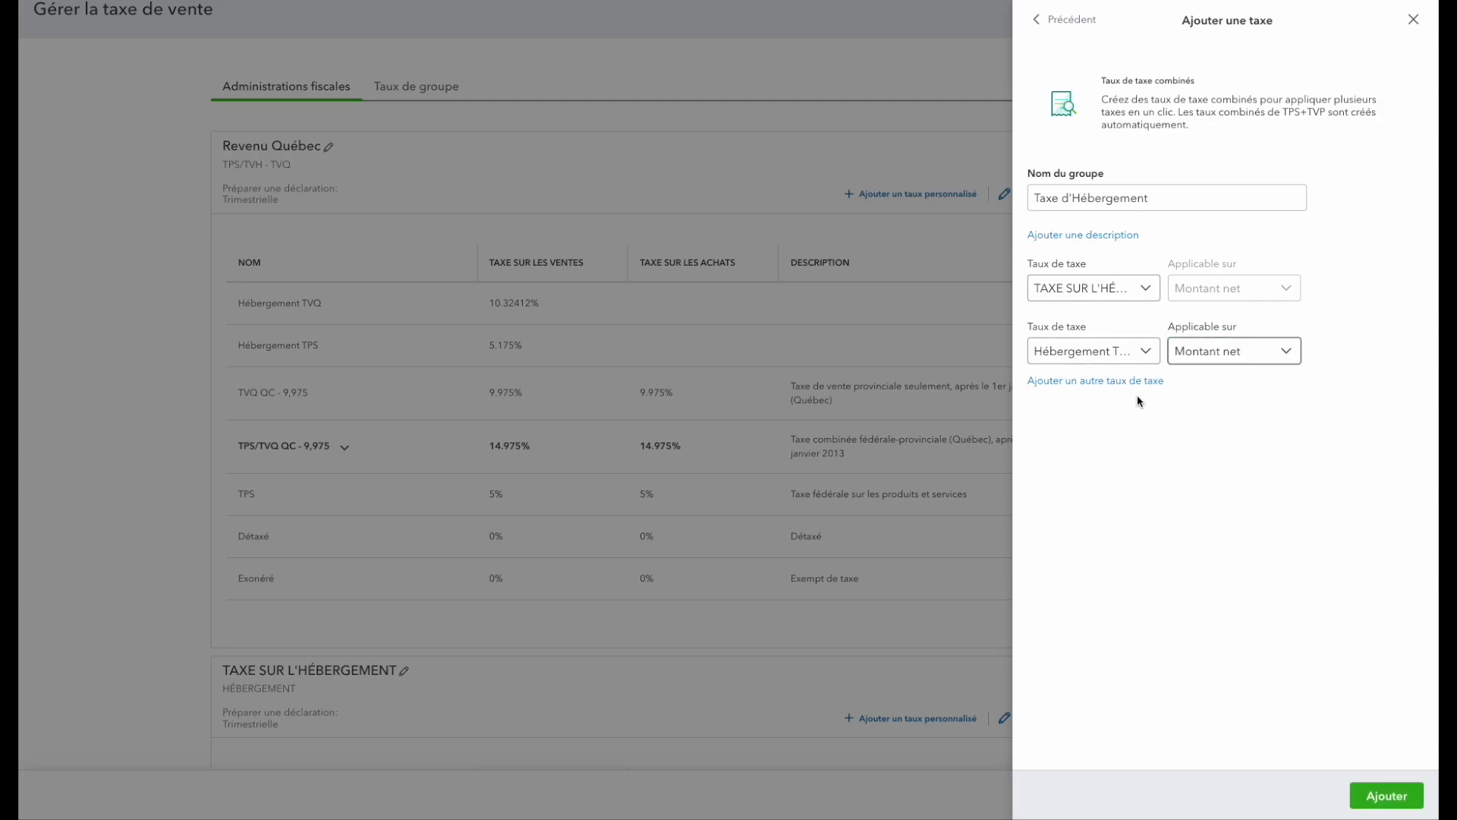
Step: Set the group's third tax rate to "Hébergement TVQ (Sales)", applicable on Montant net, and add the combined tax
{"action": "left_click", "coordinate": [1120, 383]}
{"action": "left_click", "coordinate": [1142, 413]}
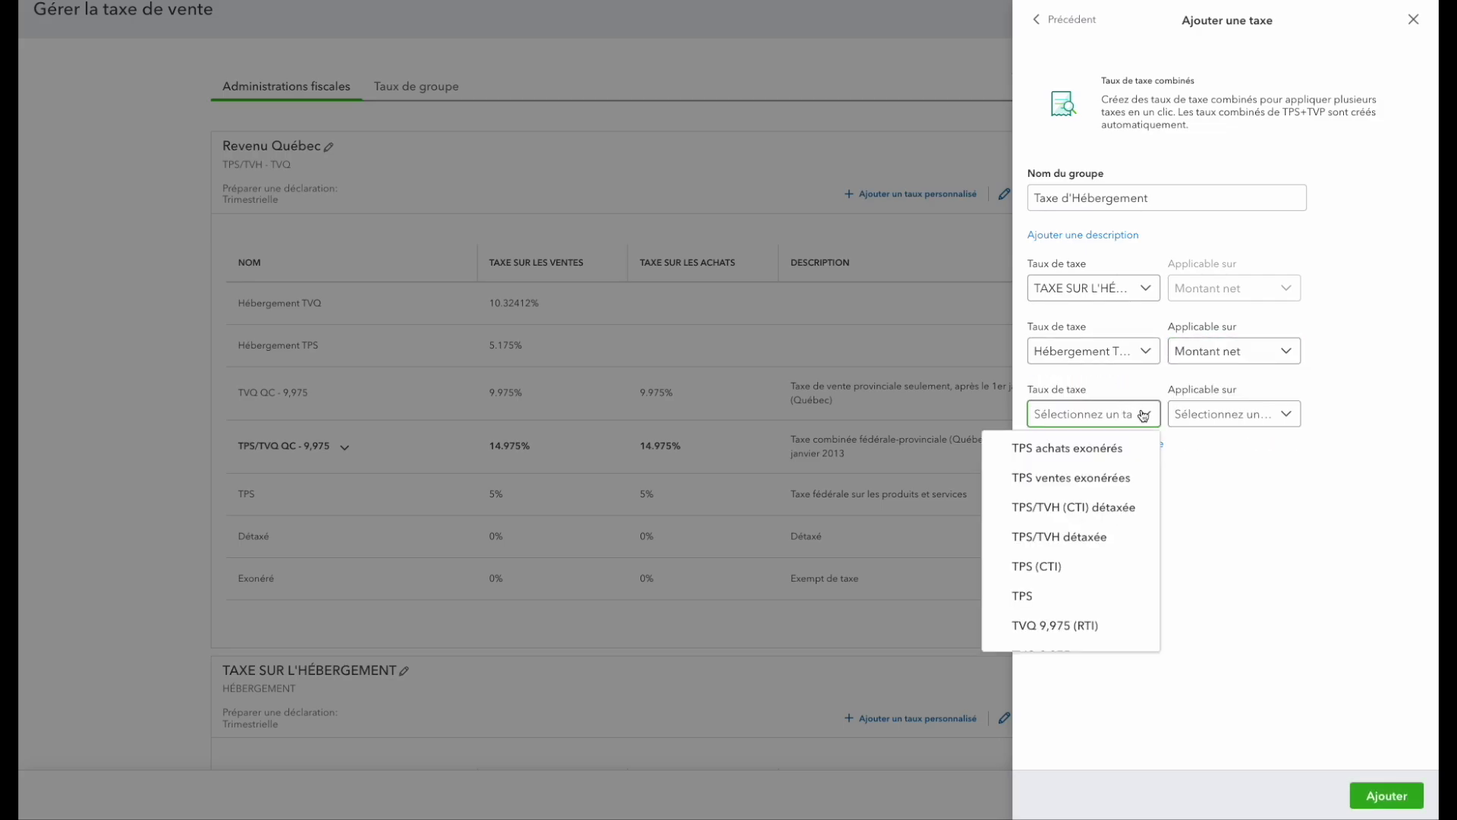
{"action": "scroll", "coordinate": [1119, 537], "scroll_direction": "down", "scroll_amount": 2}
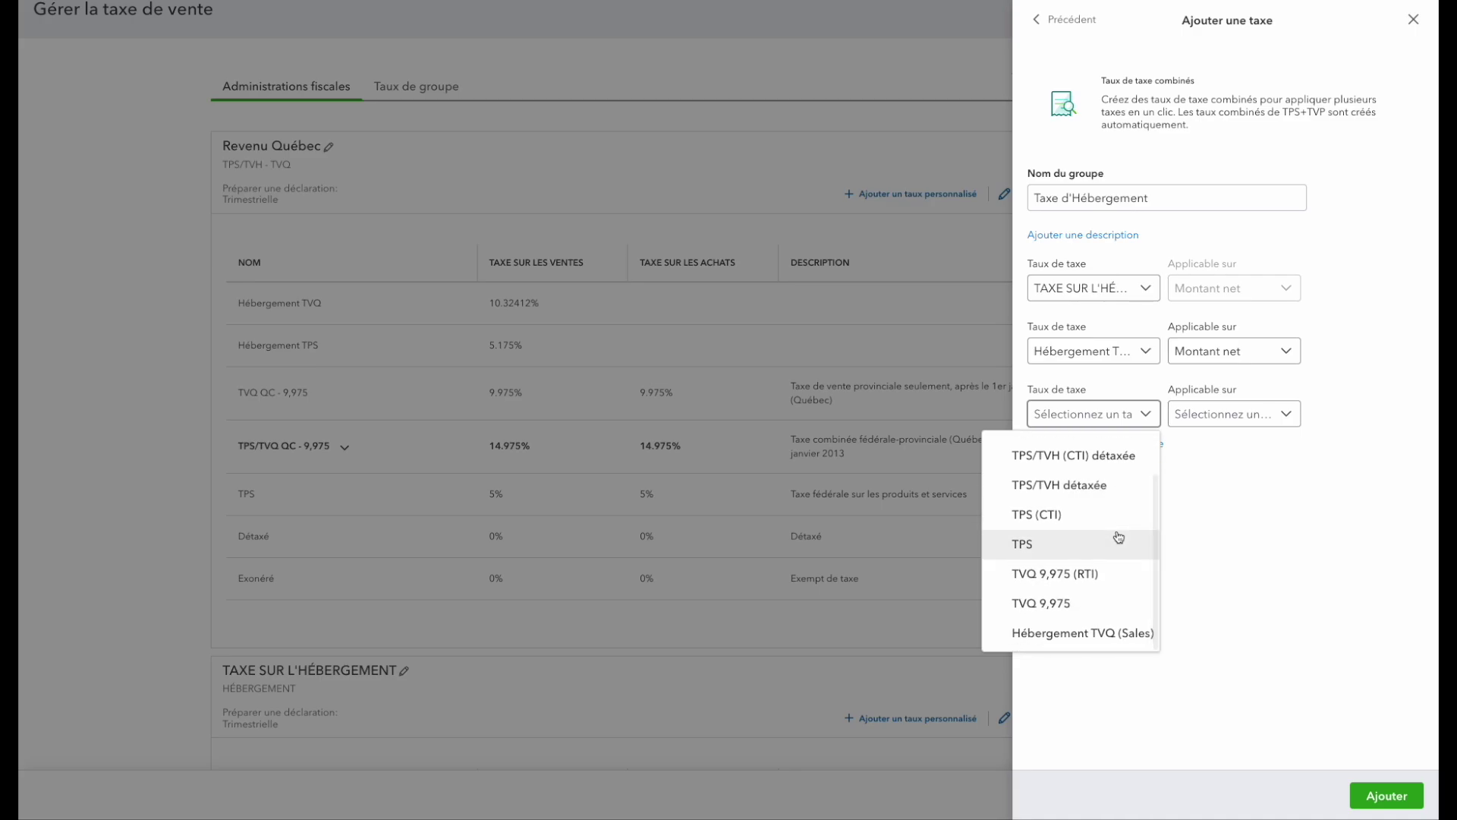
{"action": "left_click", "coordinate": [1127, 631]}
{"action": "left_click", "coordinate": [1265, 423]}
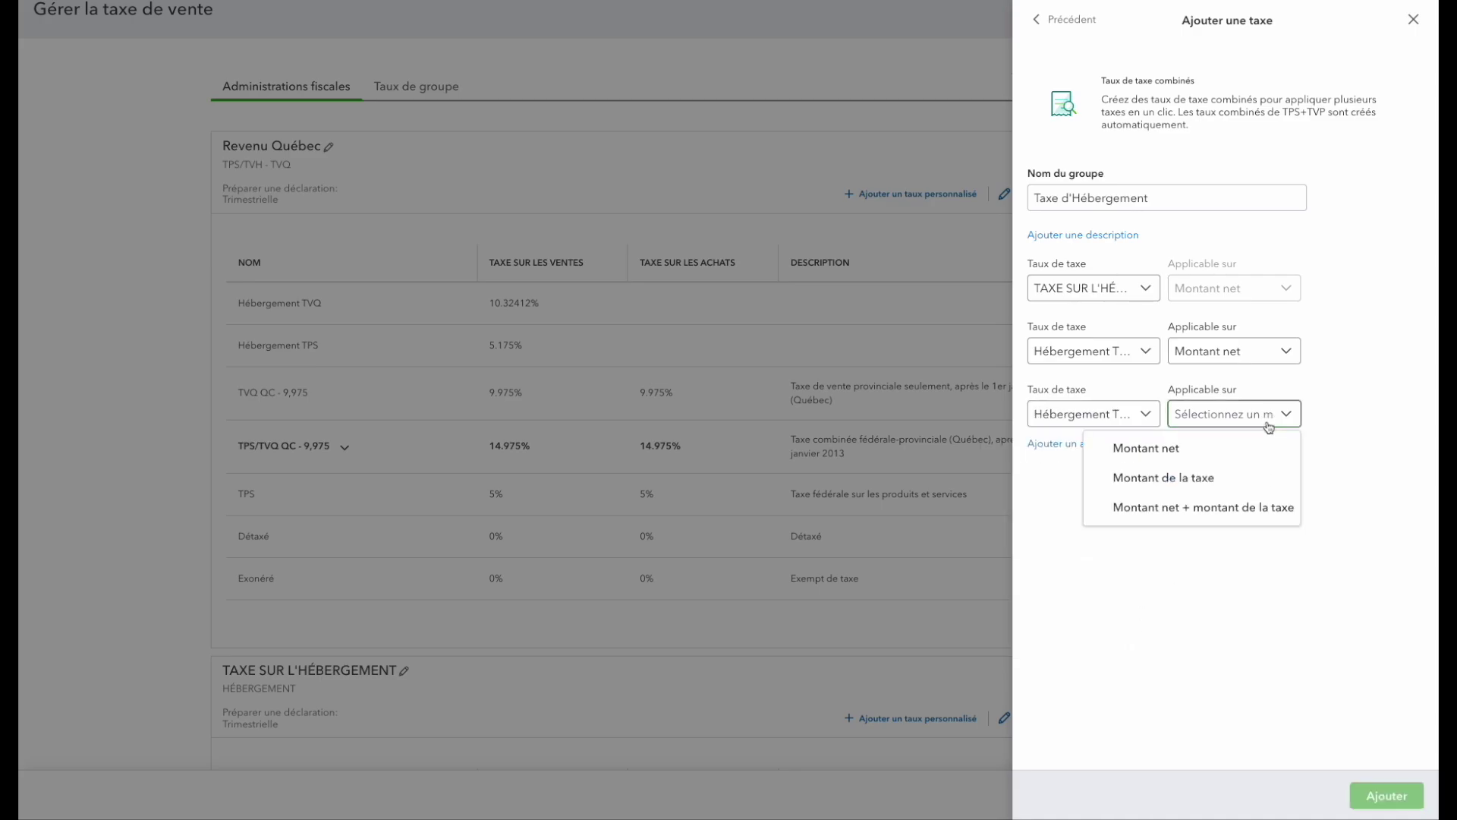
{"action": "left_click", "coordinate": [1260, 454]}
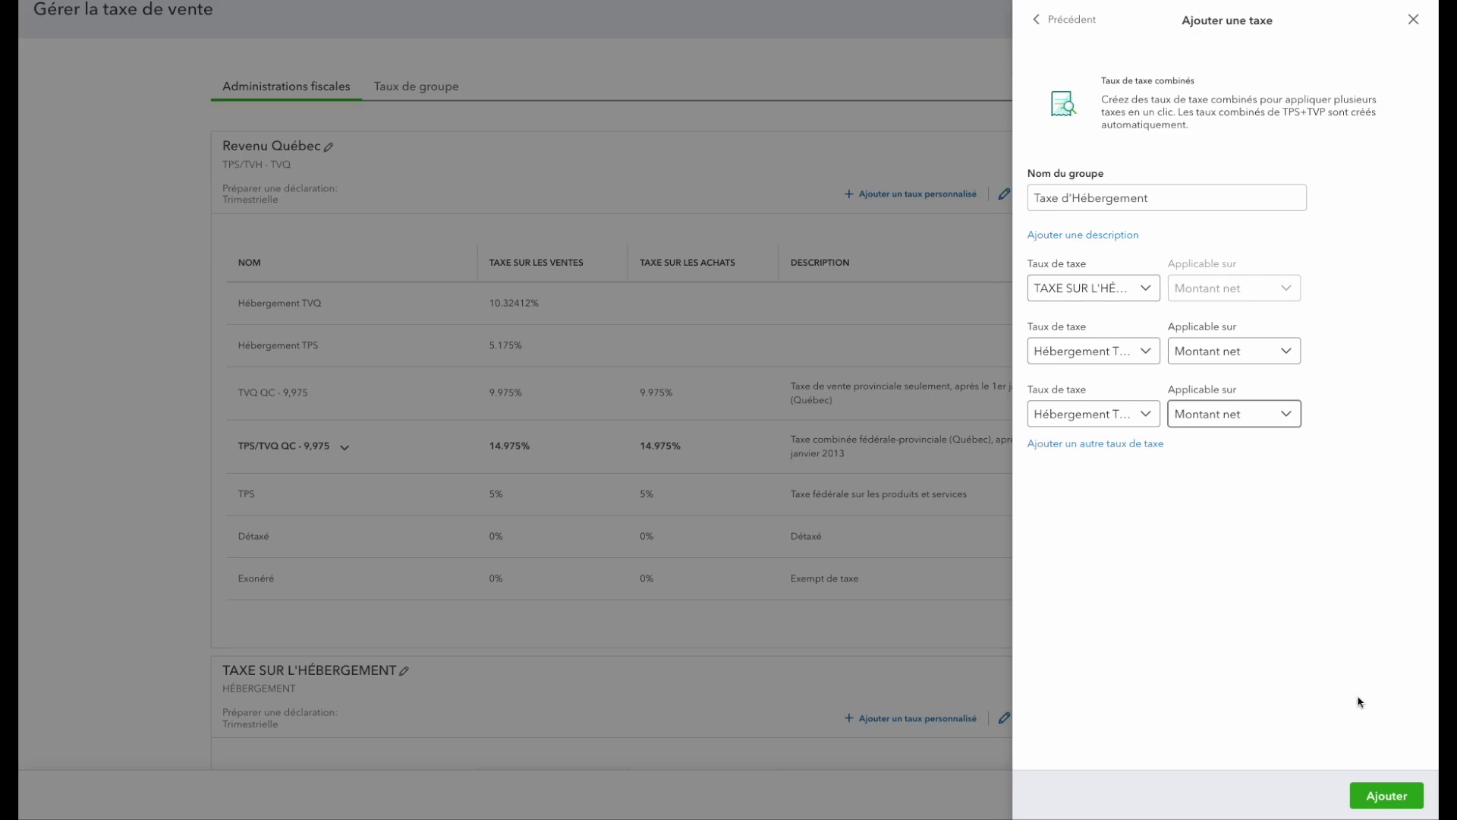
{"action": "left_click", "coordinate": [1401, 797]}
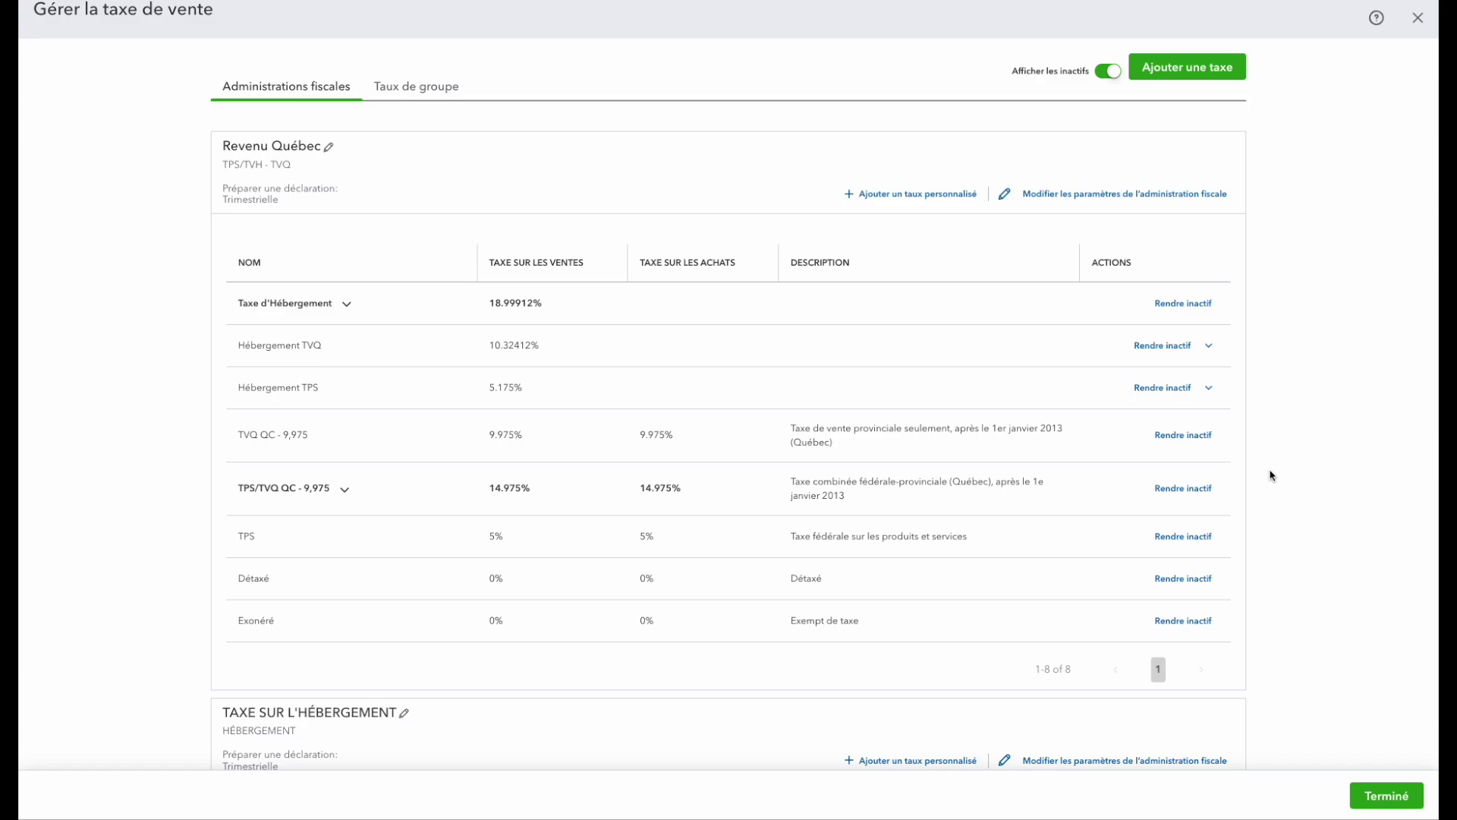
Step: Make the individual Hébergement TVQ and Hébergement TPS rates inactive and hide inactive rates from the list
{"action": "scroll", "coordinate": [1272, 476], "scroll_direction": "down", "scroll_amount": 1}
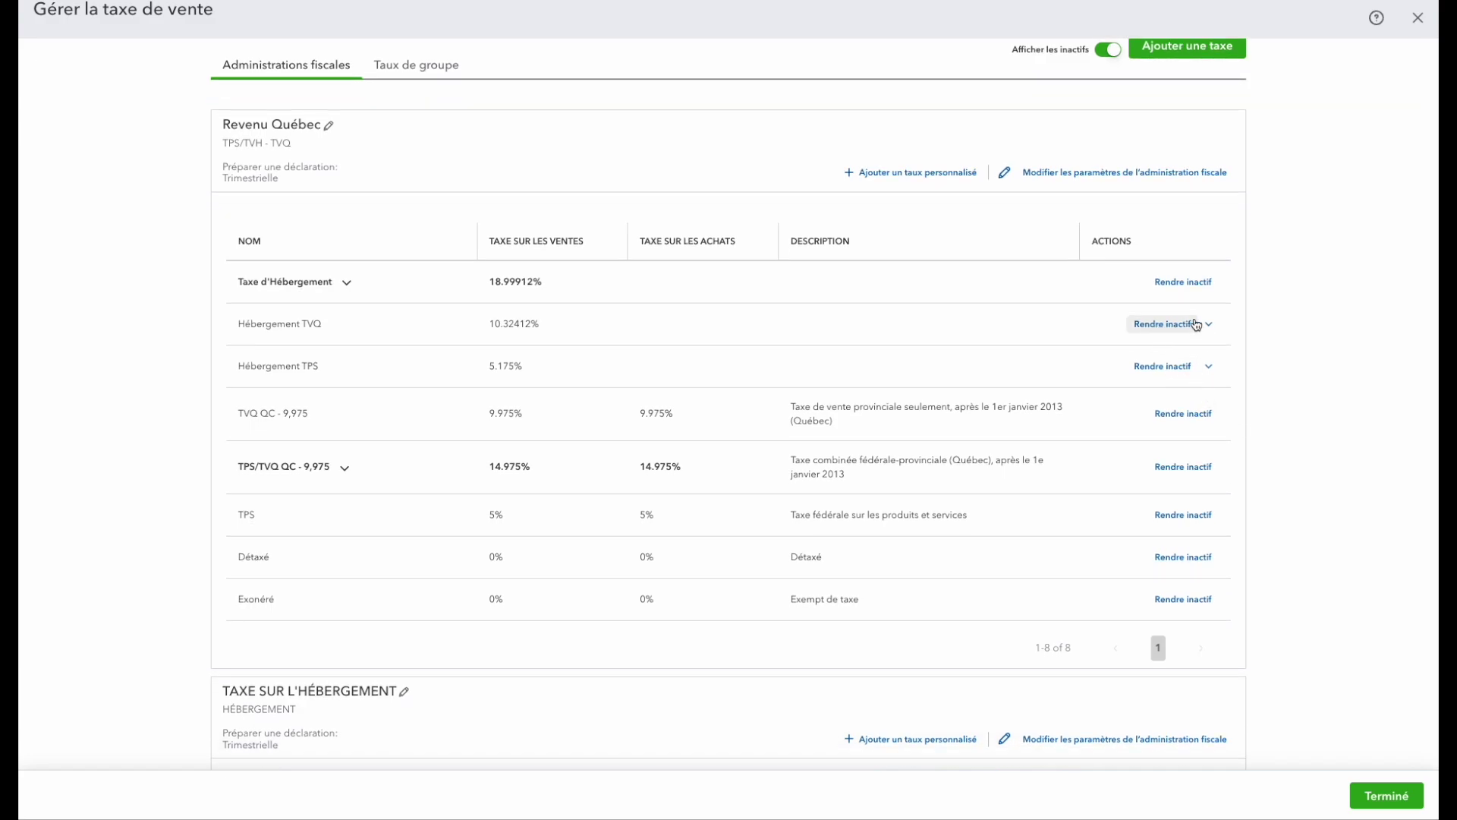
{"action": "left_click", "coordinate": [1167, 326]}
{"action": "left_click", "coordinate": [1162, 366]}
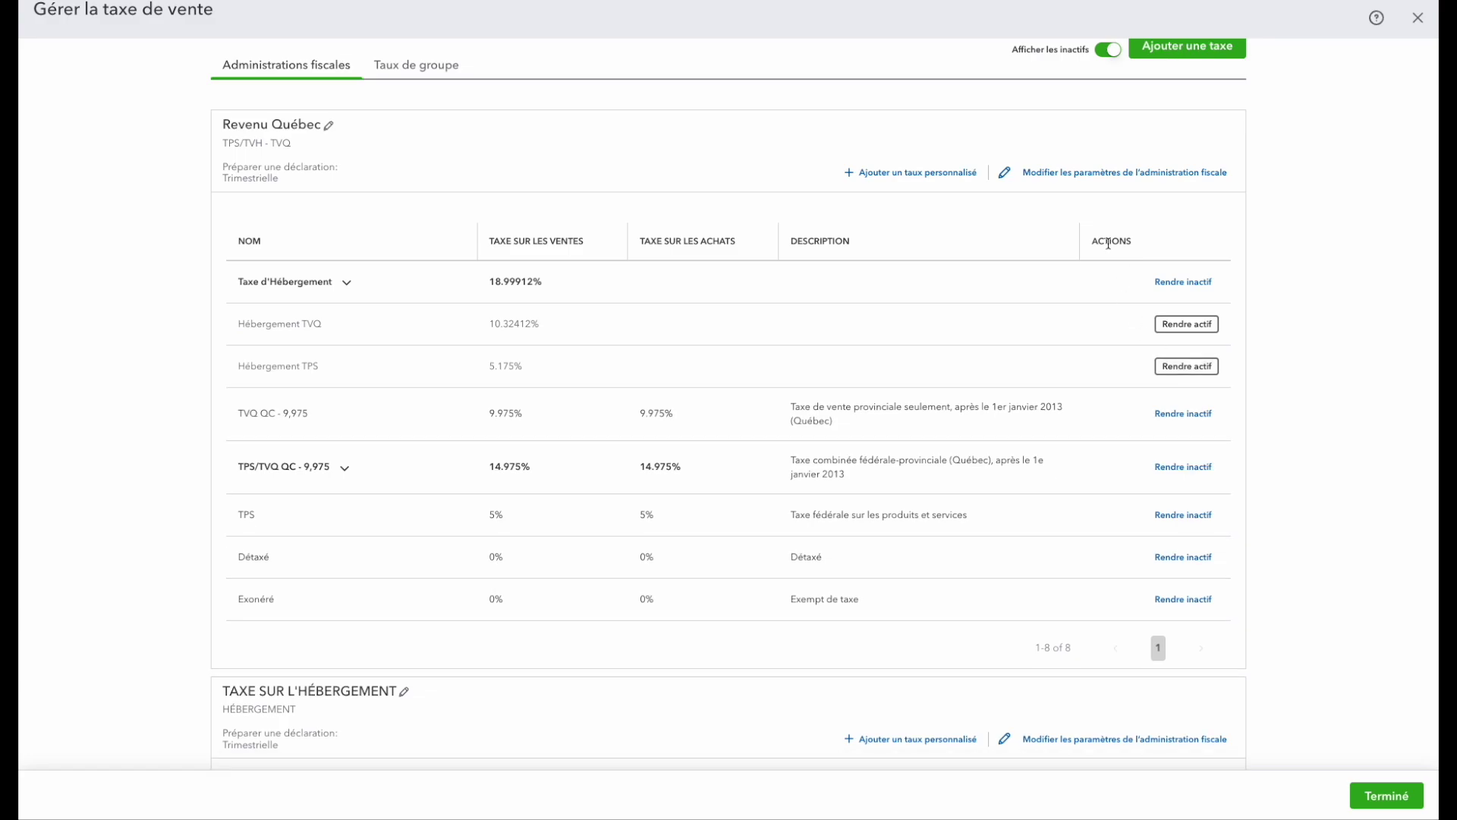
{"action": "left_click", "coordinate": [1108, 50]}
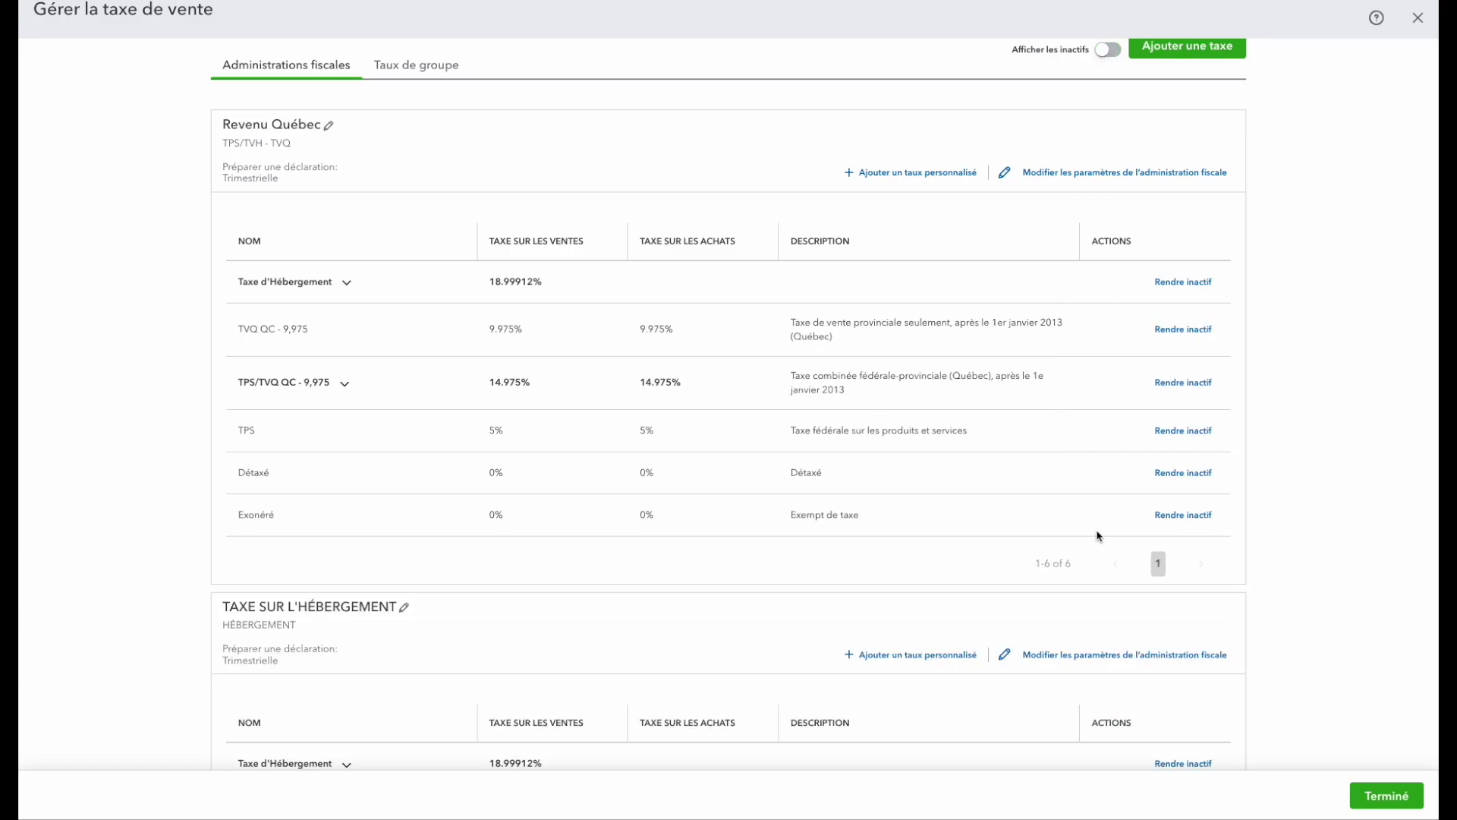
Step: Finish managing sales tax and display the filings for TAXE SUR L'HÉBERGEMENT
{"action": "scroll", "coordinate": [1393, 650], "scroll_direction": "down", "scroll_amount": 2}
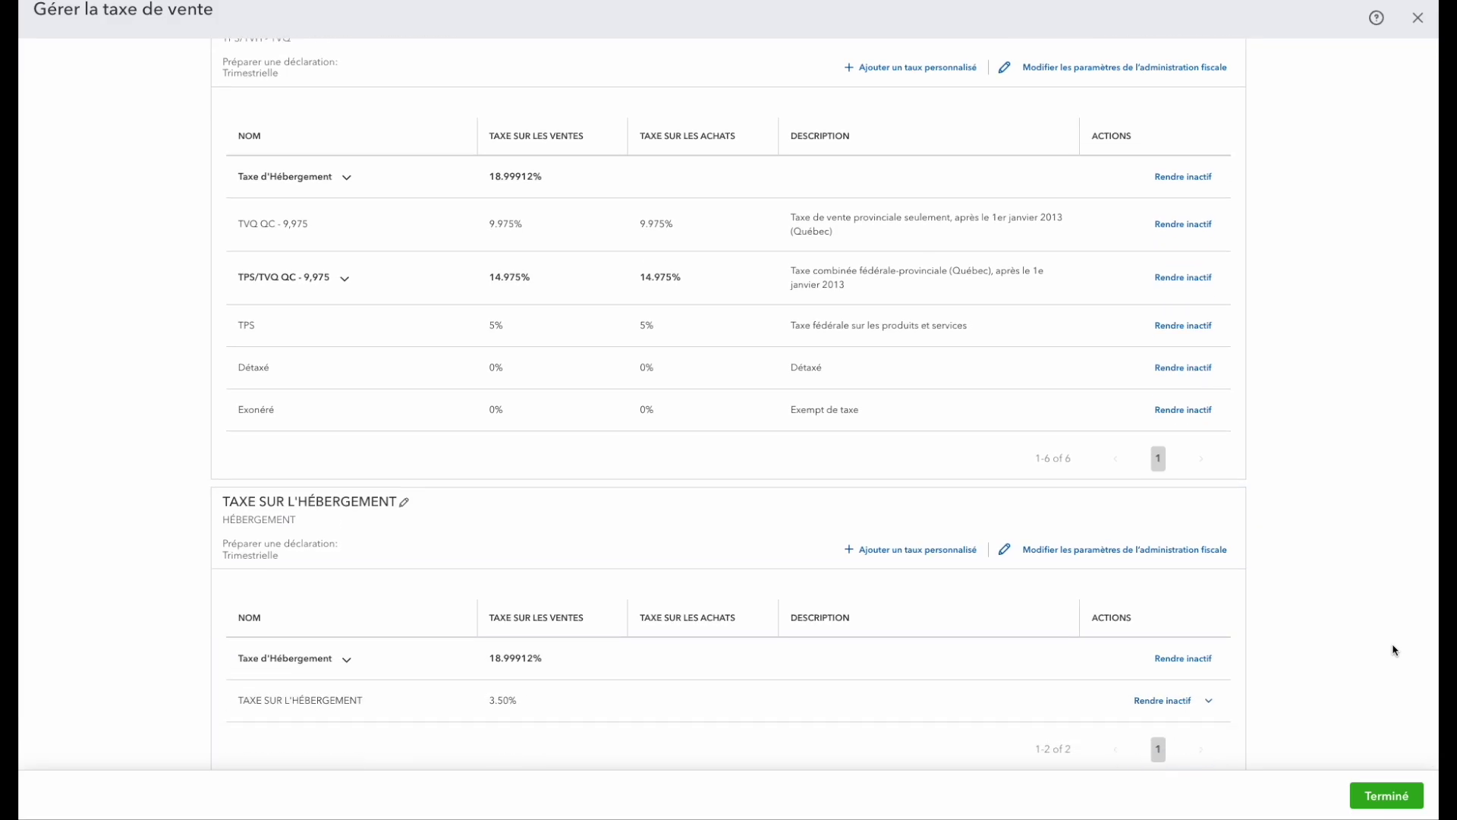
{"action": "left_click", "coordinate": [1386, 797]}
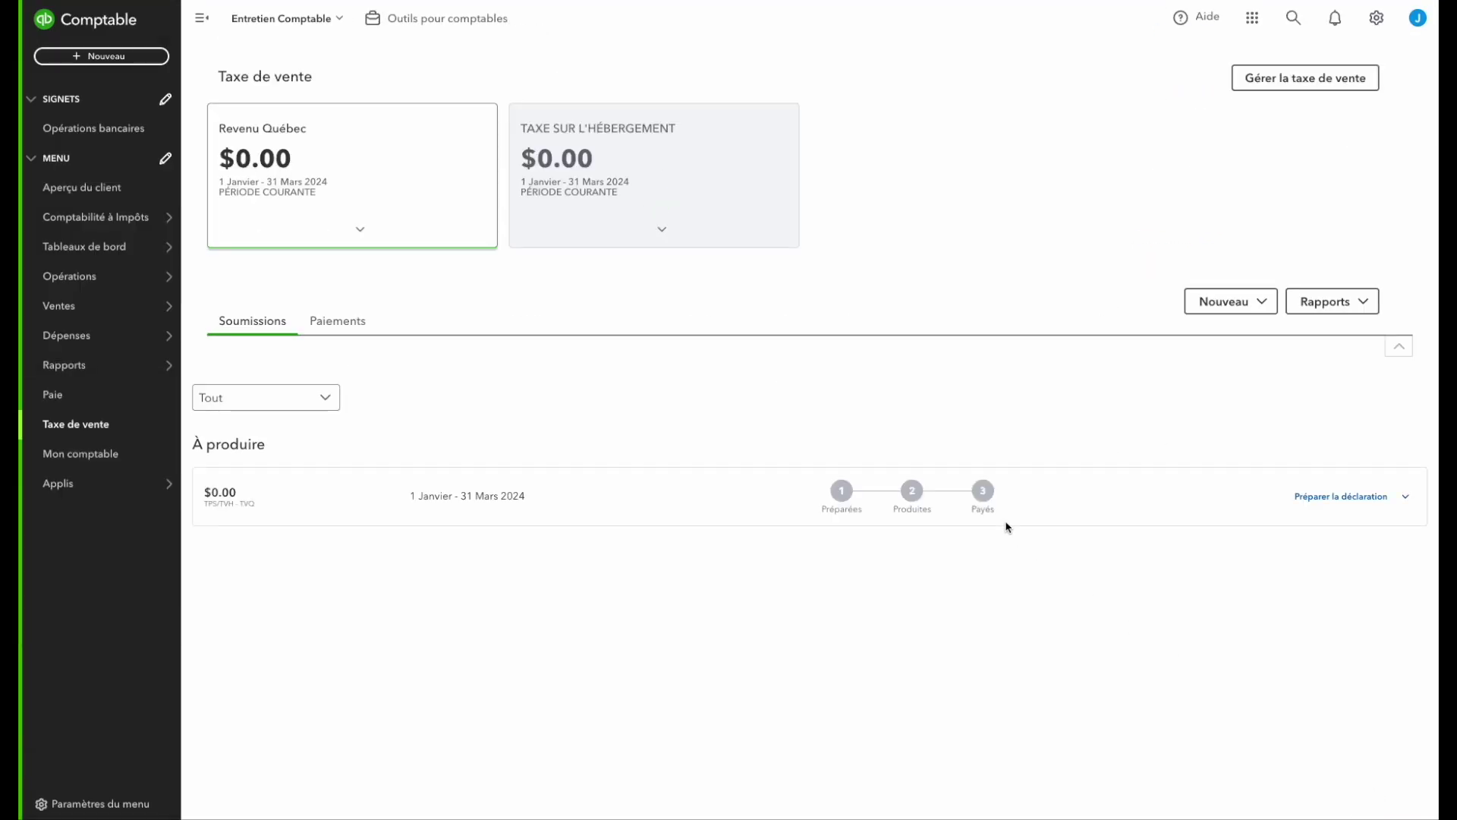
{"action": "left_click", "coordinate": [669, 207]}
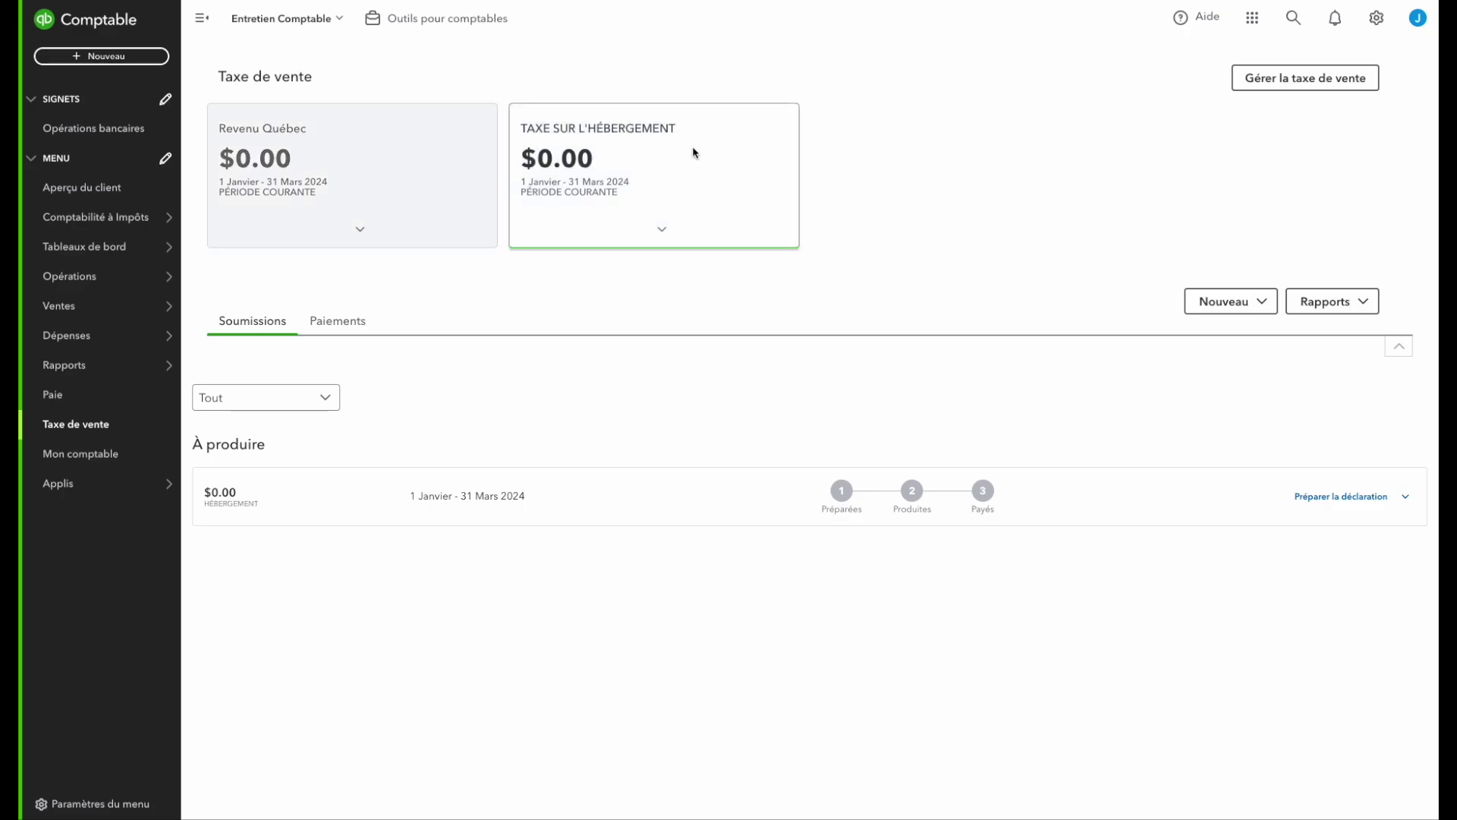